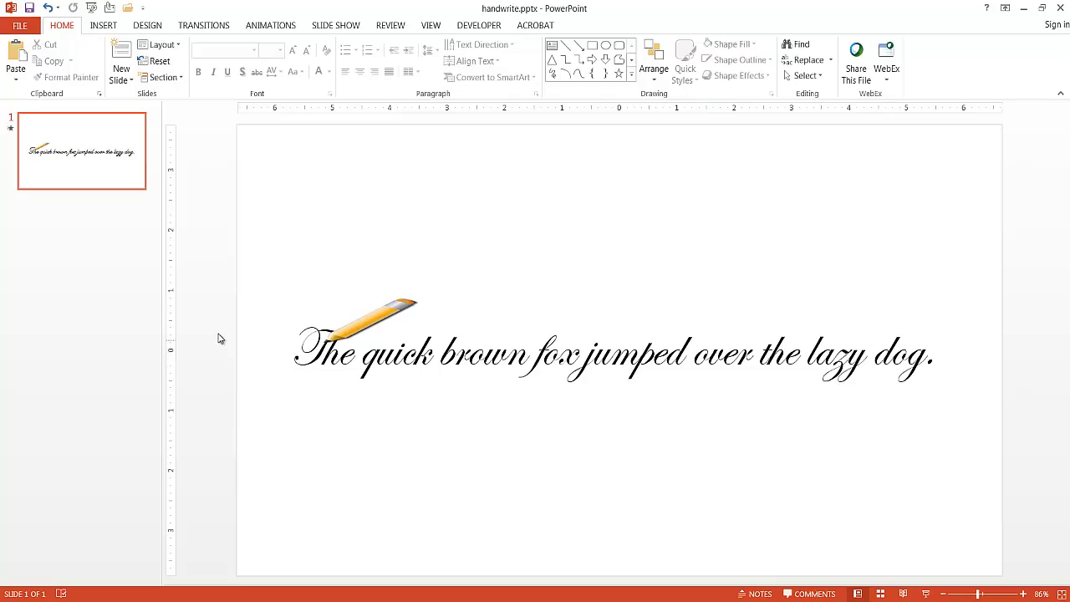
Insert a new Blank-layout slide after slide 1.
{"action": "left_click", "coordinate": [76, 224]}
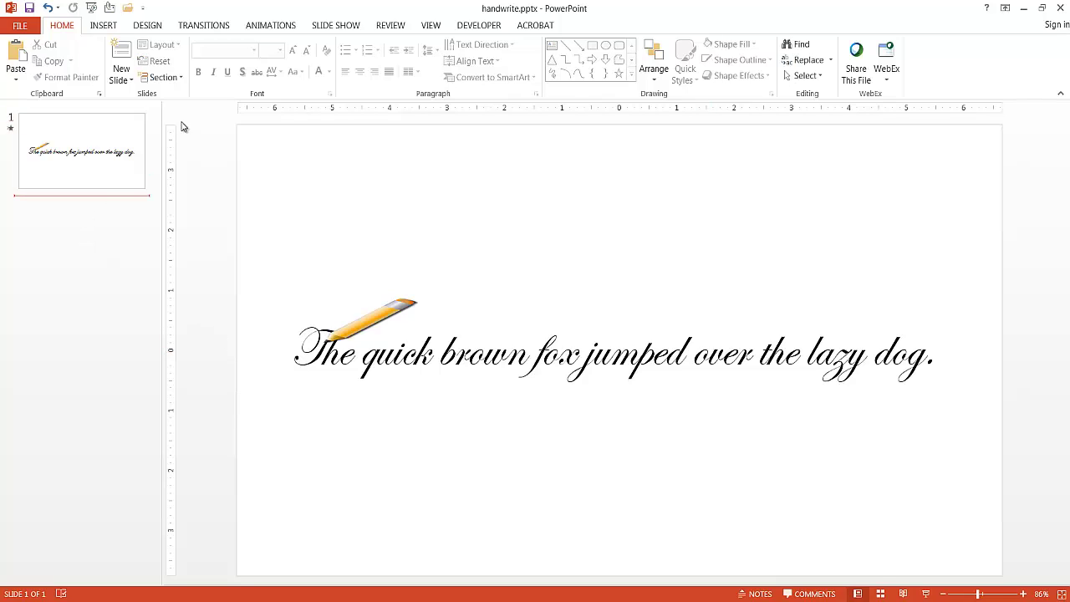
{"action": "left_click", "coordinate": [121, 80]}
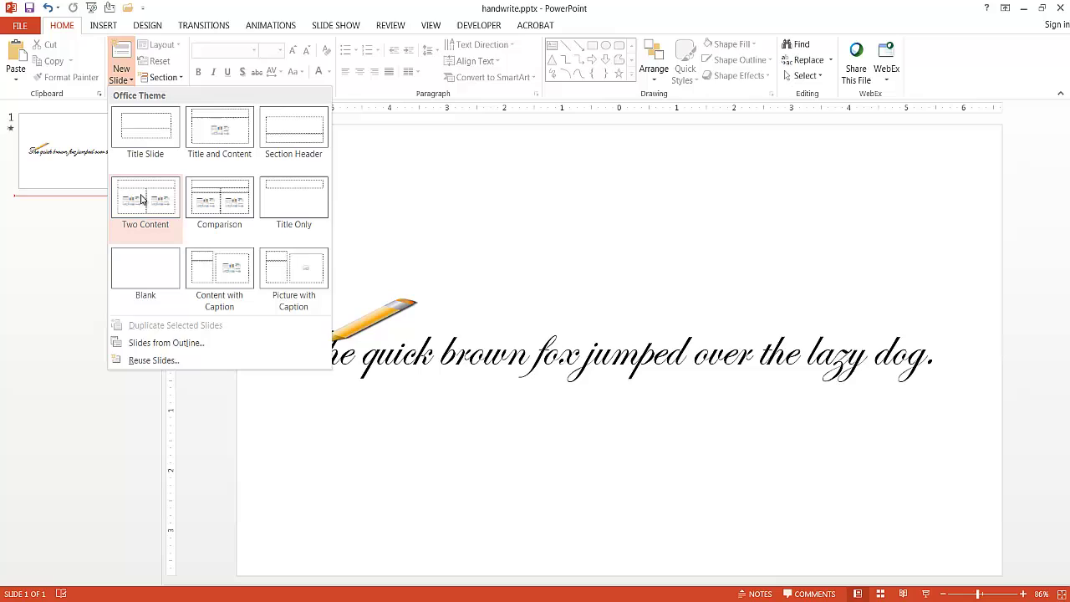
{"action": "left_click", "coordinate": [158, 277]}
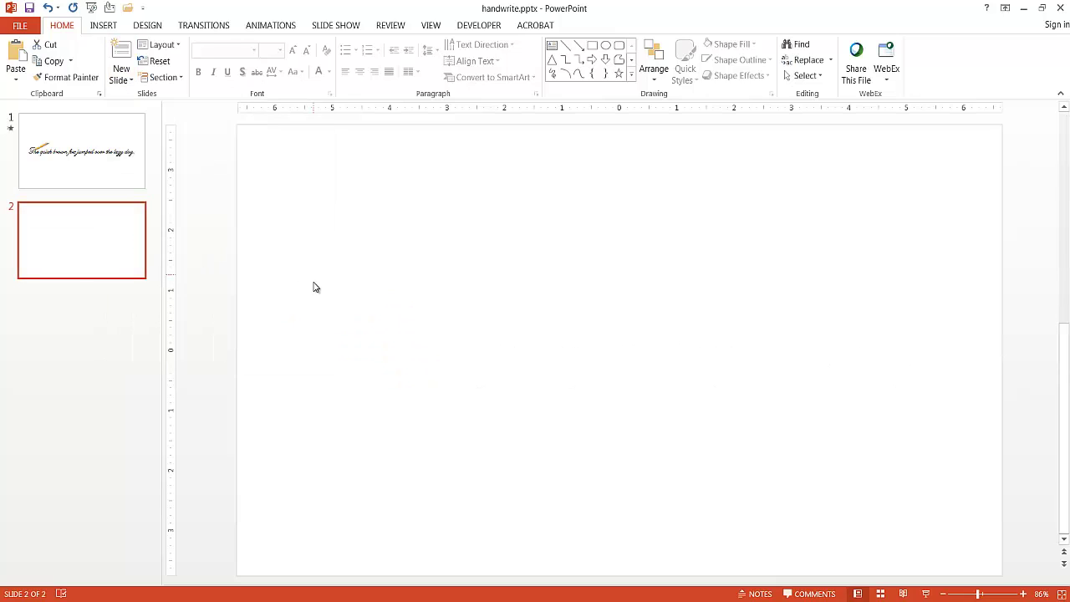
Draw a wide text box across the slide middle and type 'This is how'.
{"action": "left_click", "coordinate": [552, 45]}
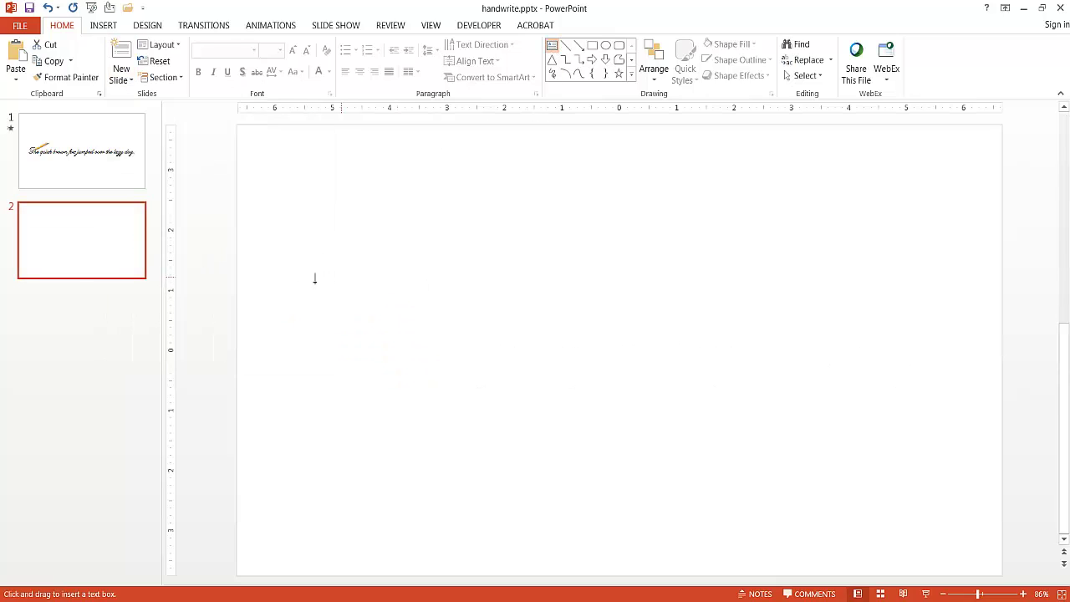
{"action": "left_click_drag", "start_coordinate": [294, 300], "coordinate": [957, 397]}
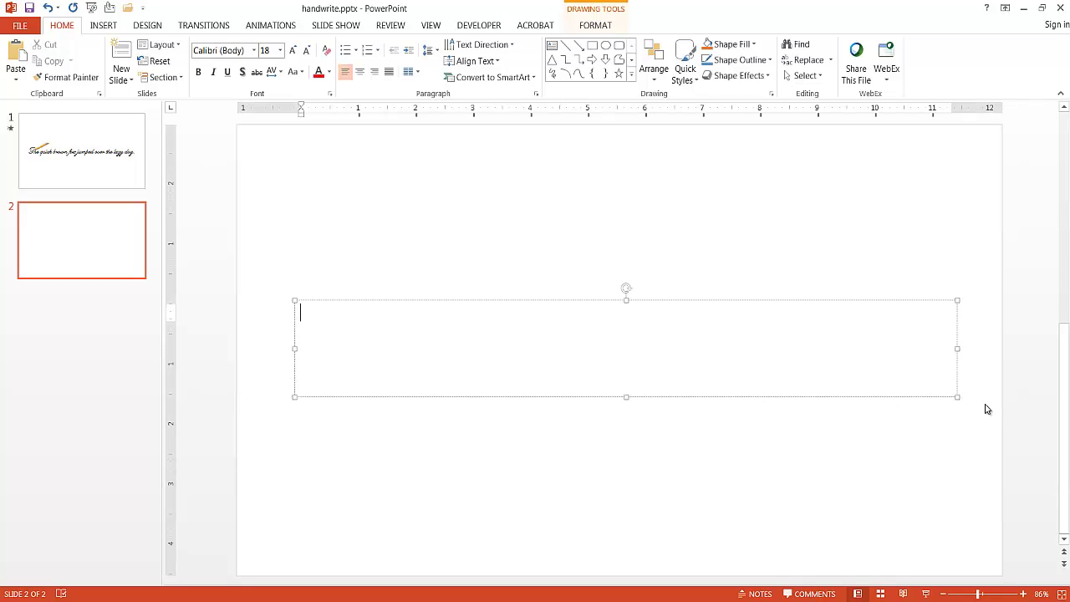
{"action": "type", "text": "This "}
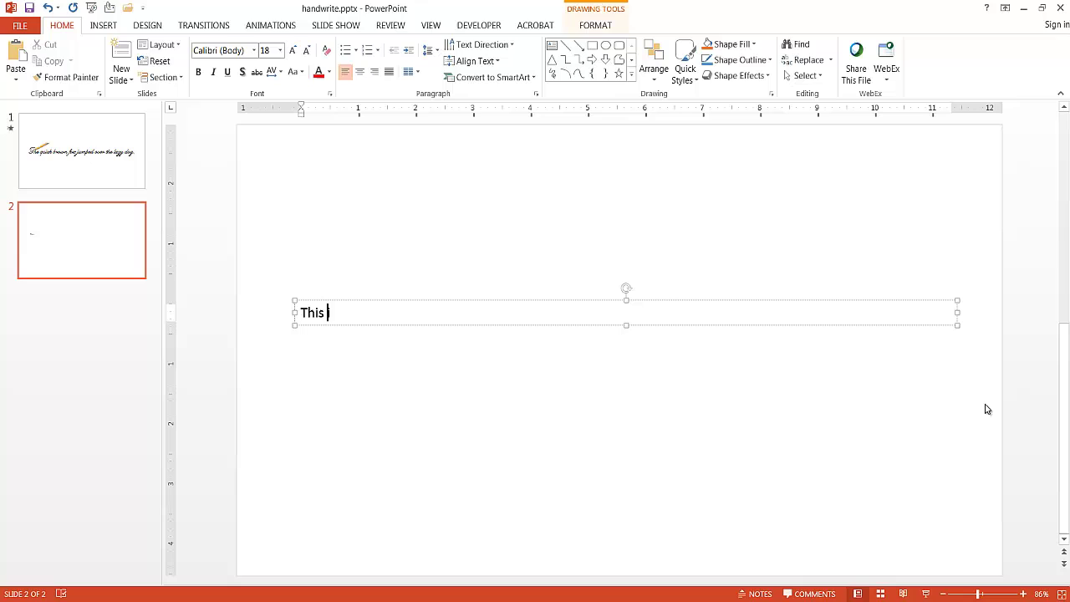
{"action": "type", "text": "is how it is done."}
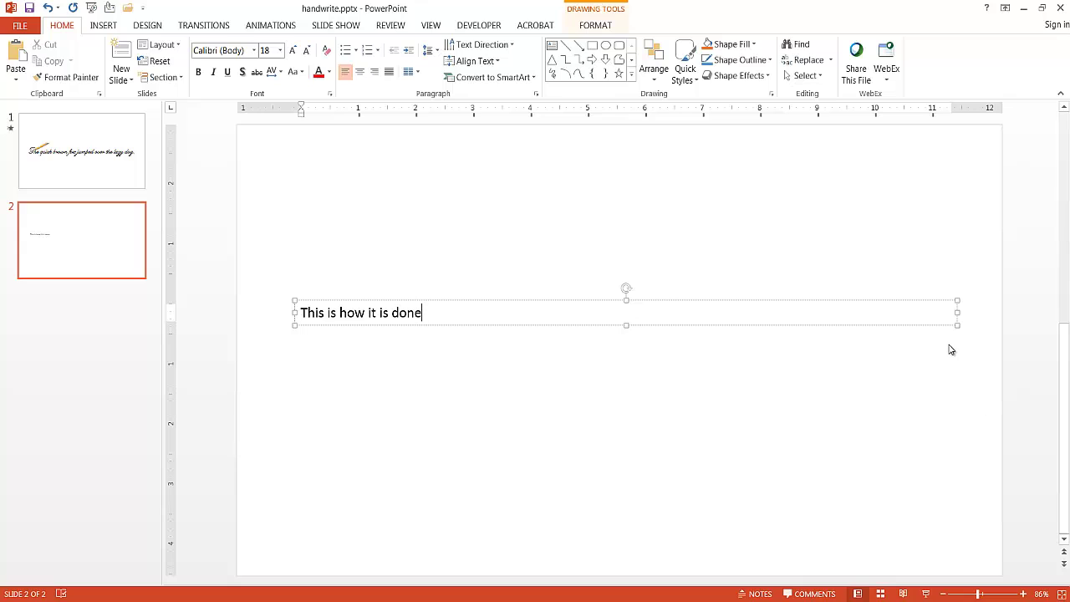
Make the whole sentence 60 pt, leaving the font as Calibri.
{"action": "triple_click", "coordinate": [342, 316]}
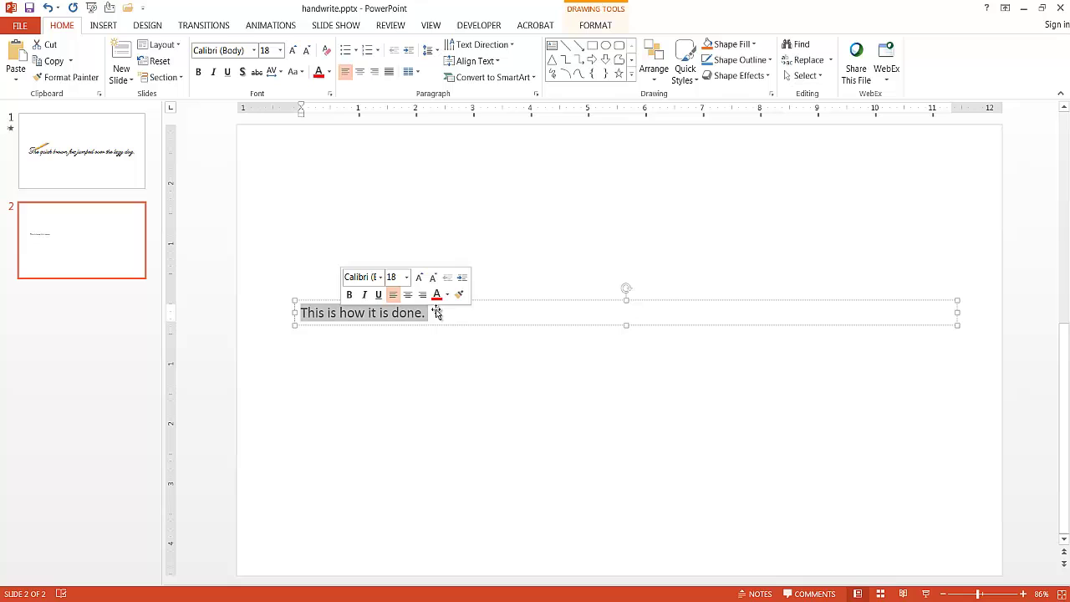
{"action": "left_click", "coordinate": [282, 52]}
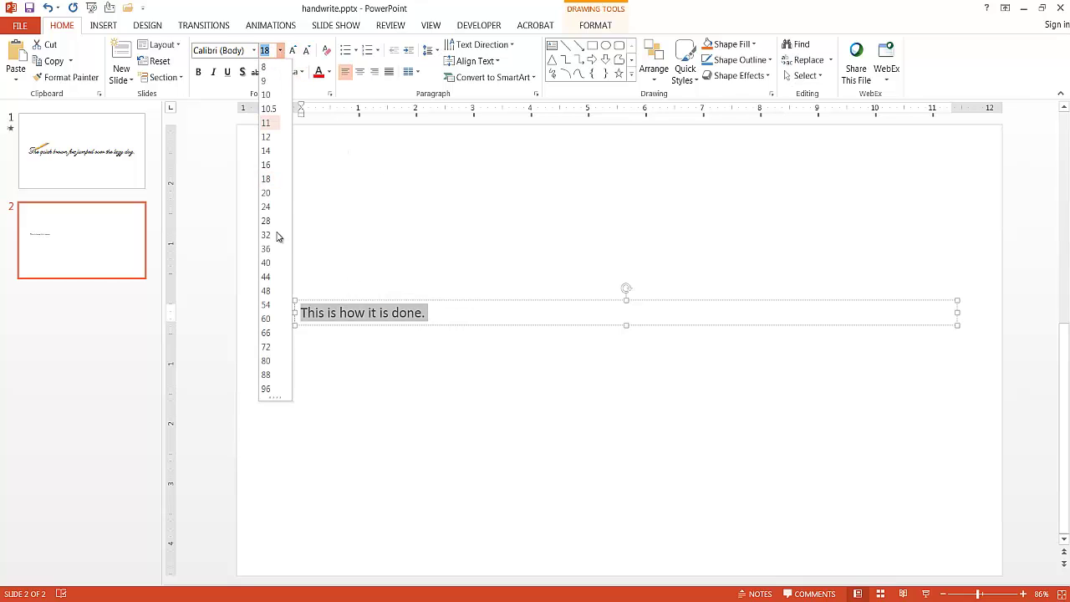
{"action": "left_click", "coordinate": [279, 323]}
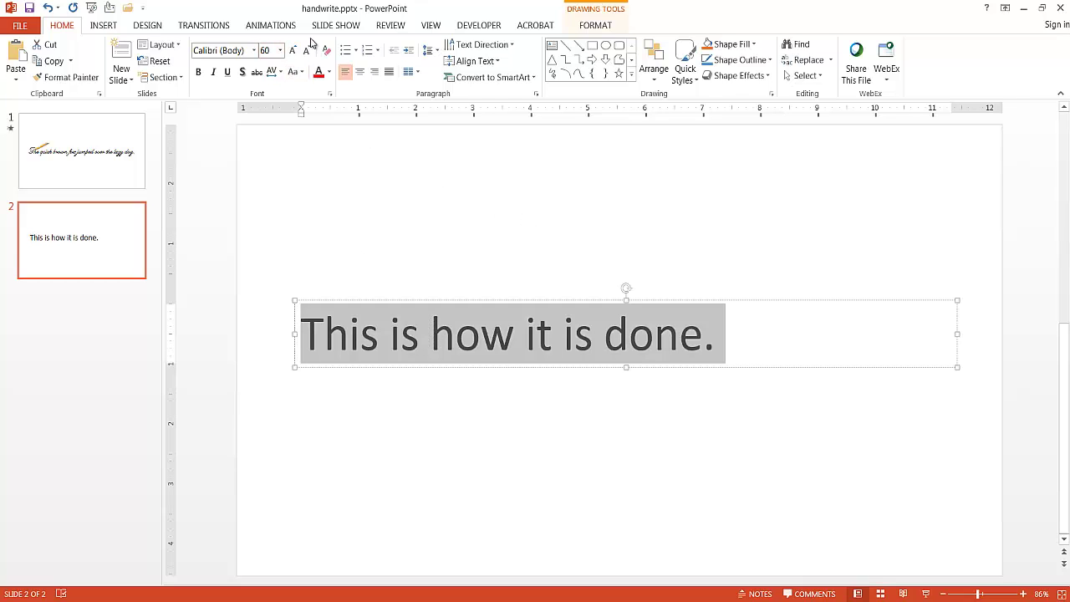
{"action": "left_click", "coordinate": [254, 52]}
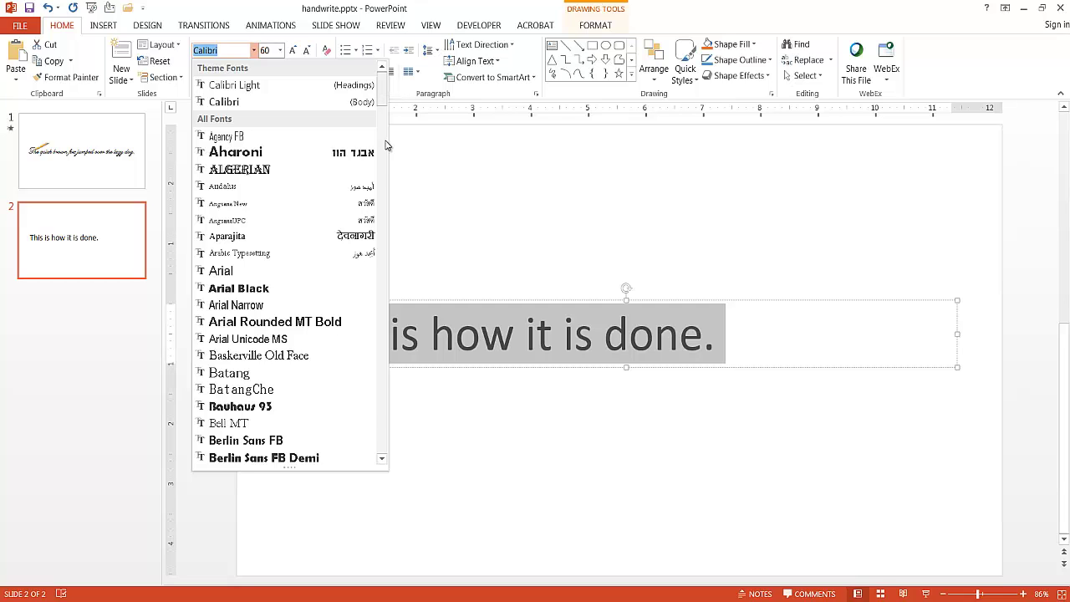
{"action": "left_click", "coordinate": [382, 393]}
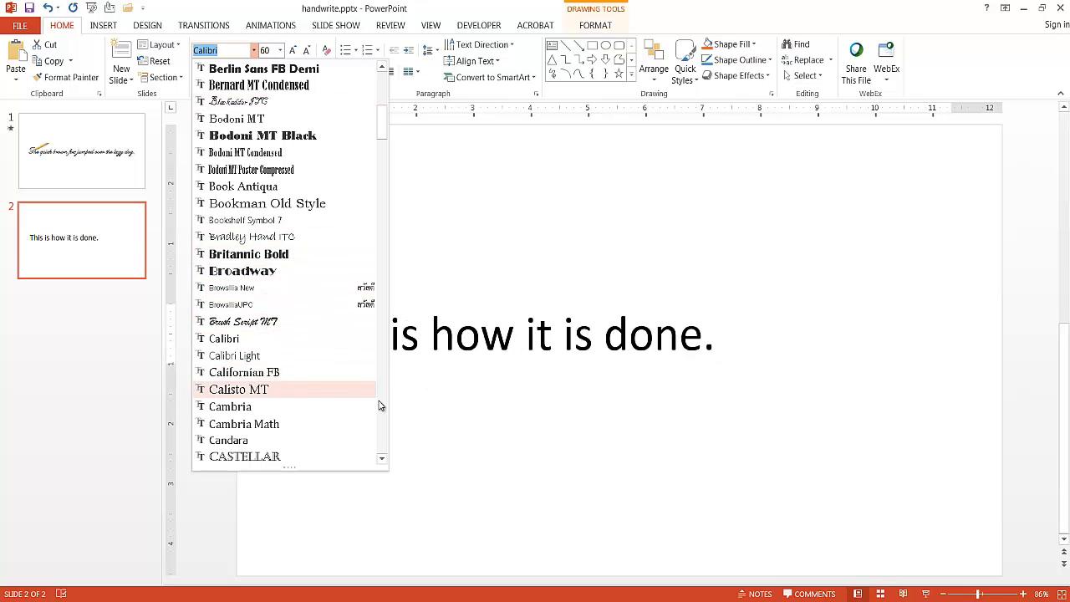
Check which cursive font slide 1's sentence uses, then go back to slide 2.
{"action": "key", "text": "Escape"}
{"action": "left_click", "coordinate": [126, 158]}
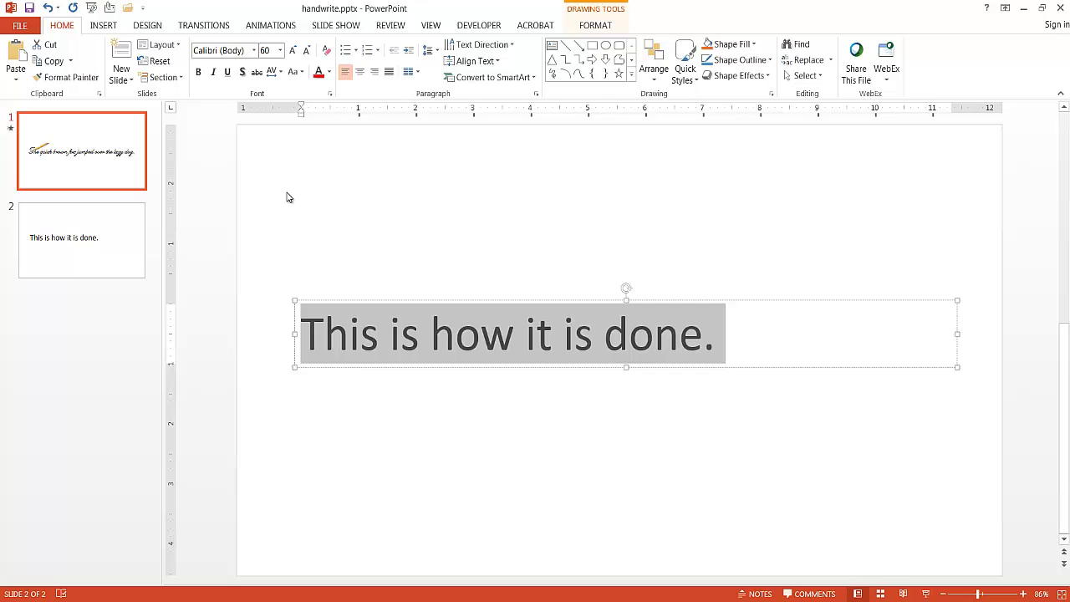
{"action": "left_click", "coordinate": [533, 333]}
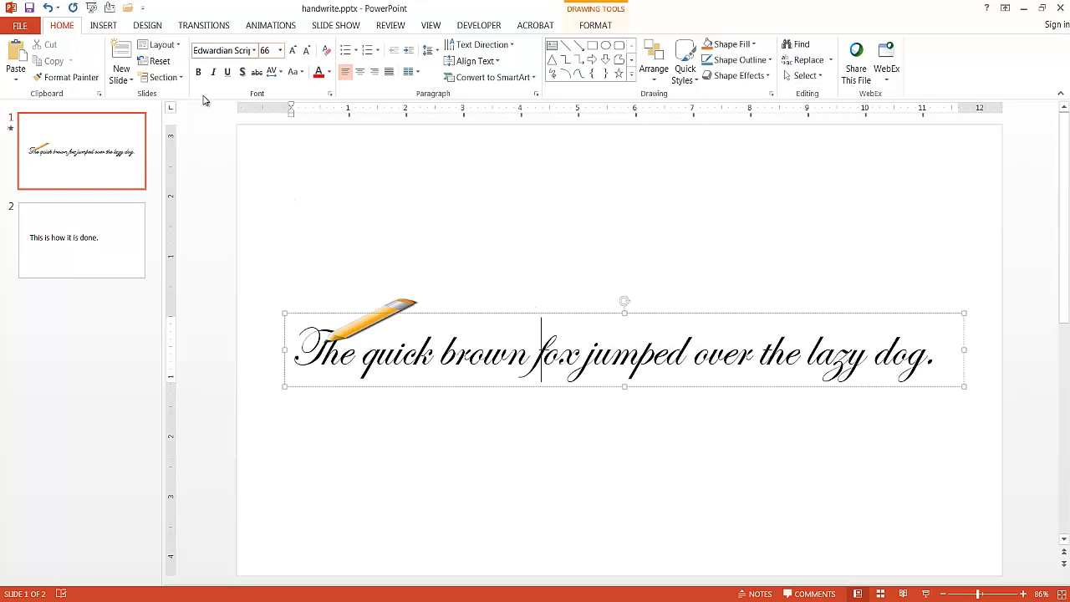
{"action": "left_click", "coordinate": [115, 227]}
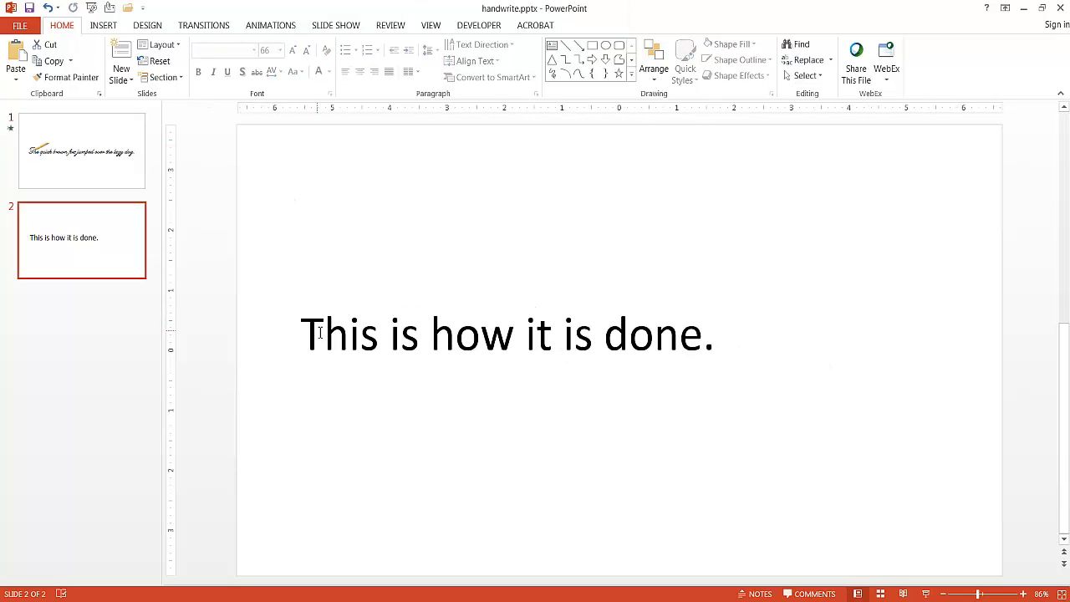
Apply Edwardian Script ITC to the slide 2 sentence.
{"action": "triple_click", "coordinate": [346, 336]}
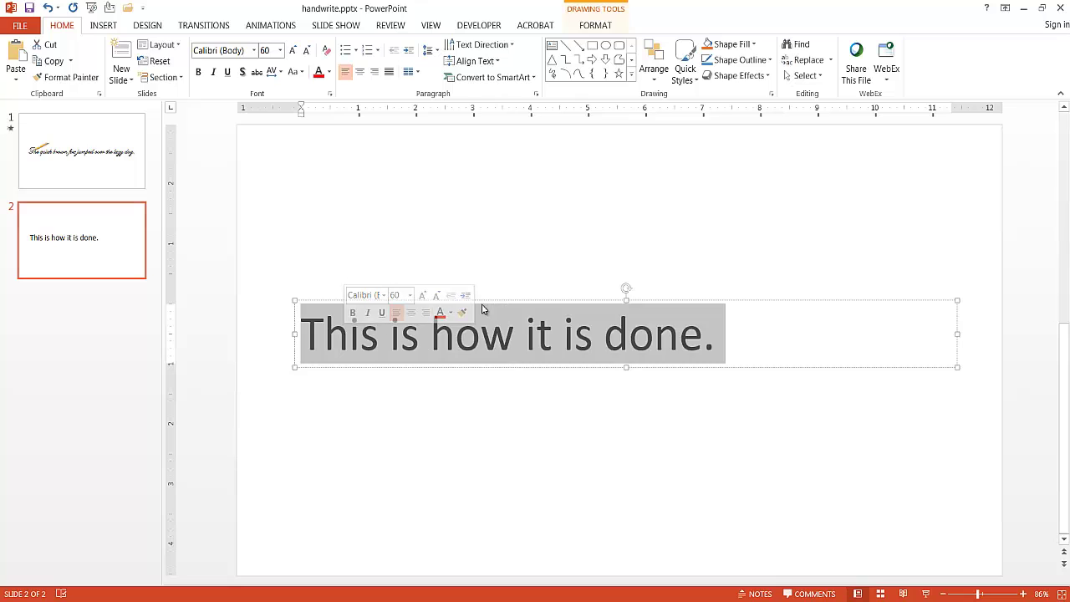
{"action": "left_click", "coordinate": [253, 51]}
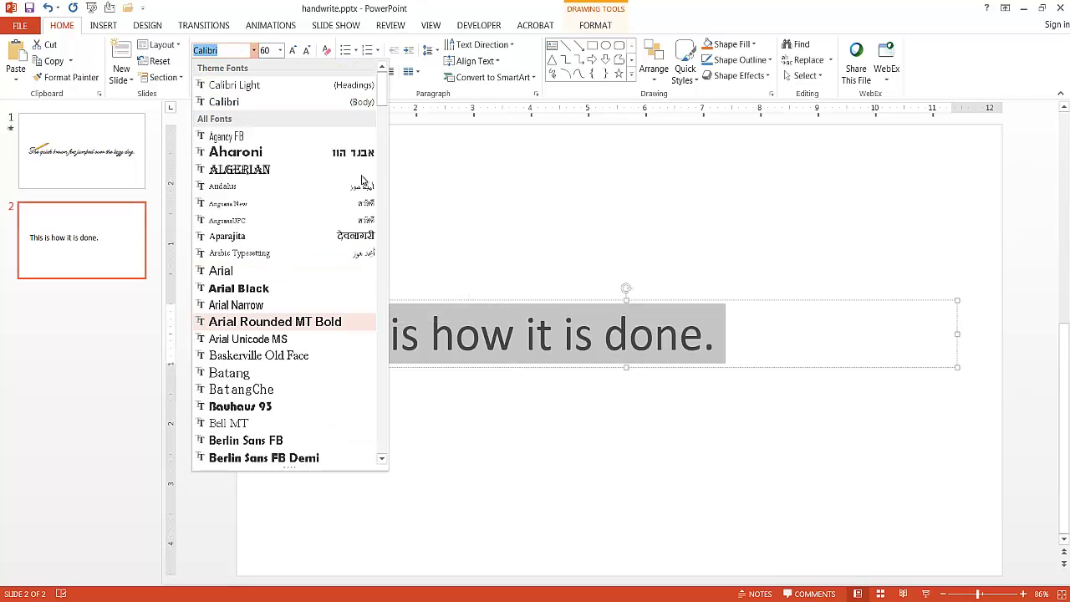
{"action": "left_click", "coordinate": [380, 419]}
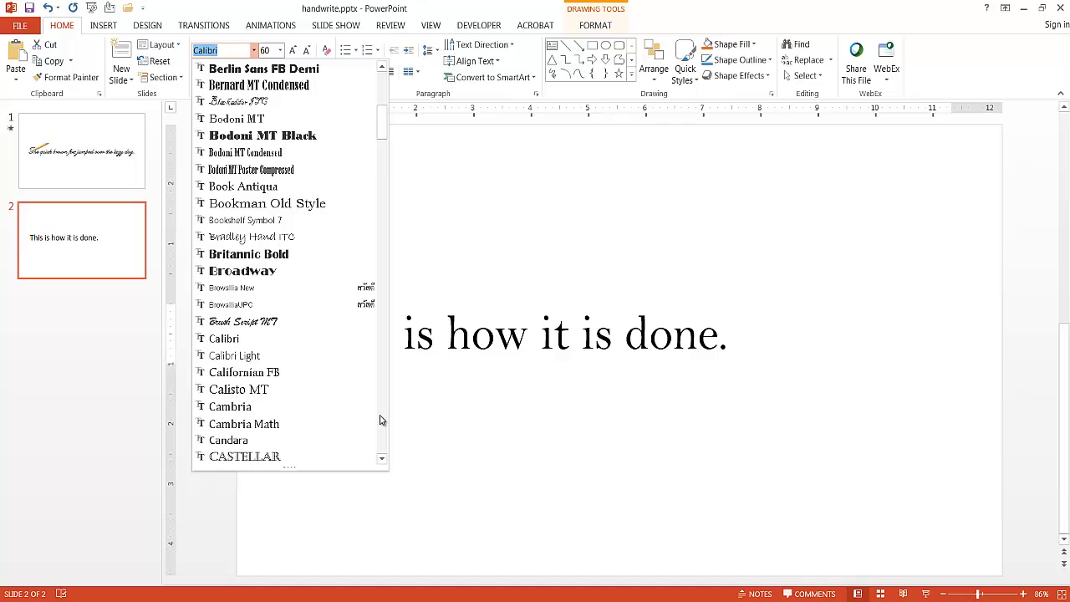
{"action": "left_click", "coordinate": [381, 420]}
{"action": "left_click", "coordinate": [383, 419]}
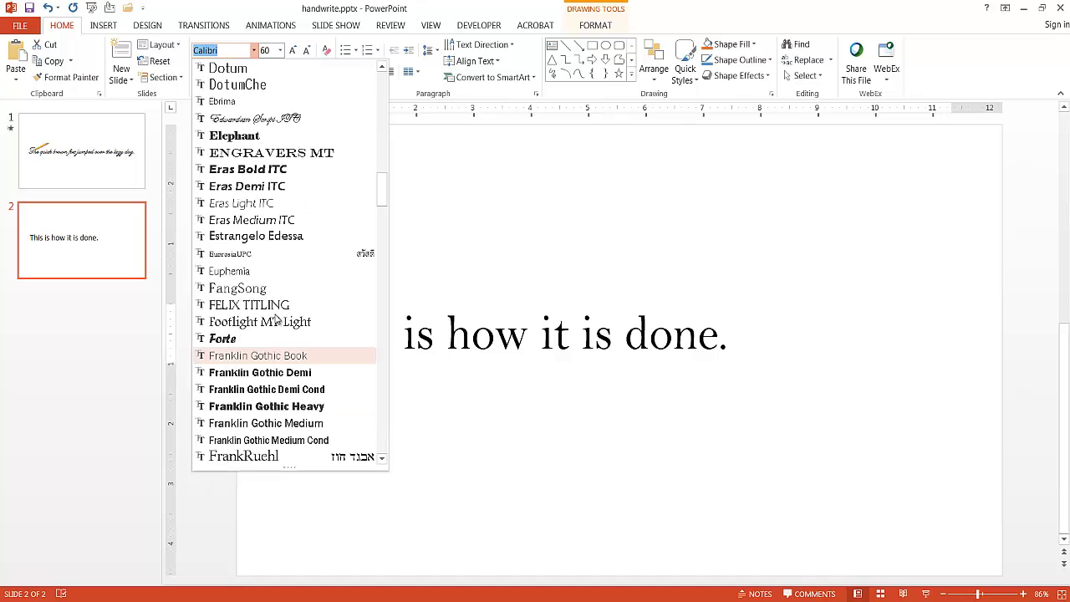
{"action": "left_click", "coordinate": [255, 119]}
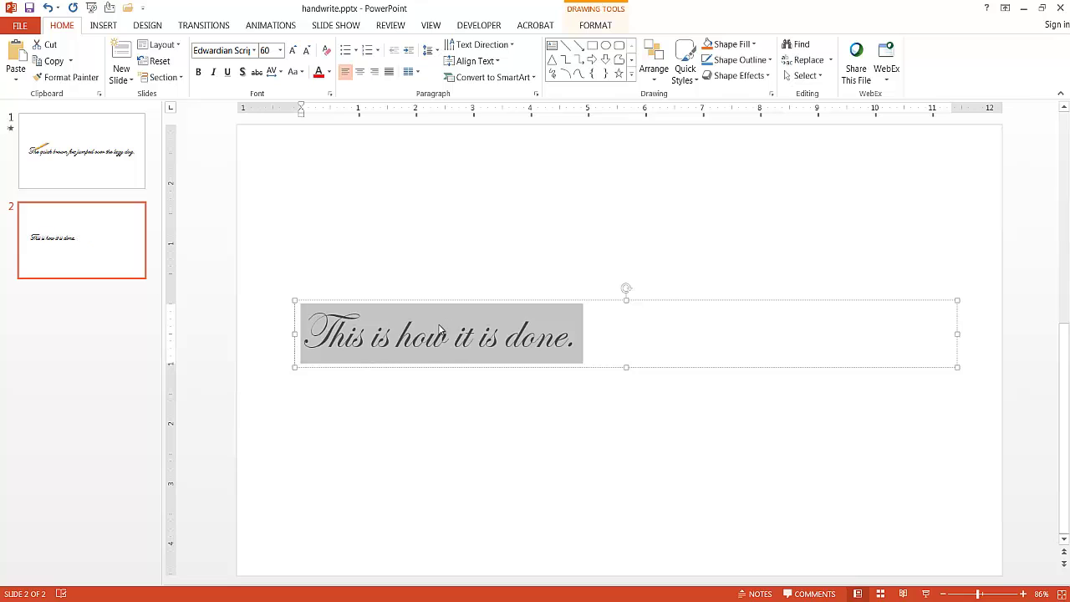
Enlarge the sentence to 115 pt and centre it in its text box.
{"action": "left_click", "coordinate": [294, 51]}
{"action": "left_click", "coordinate": [293, 51]}
{"action": "left_click", "coordinate": [293, 51]}
{"action": "left_click", "coordinate": [294, 51]}
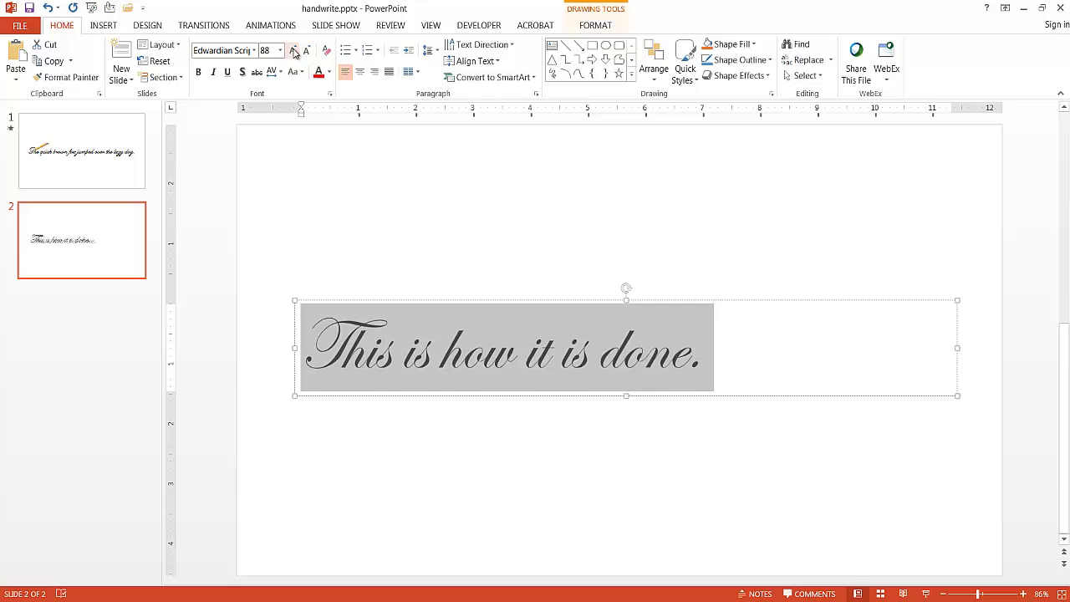
{"action": "left_click", "coordinate": [293, 51]}
{"action": "left_click", "coordinate": [293, 51]}
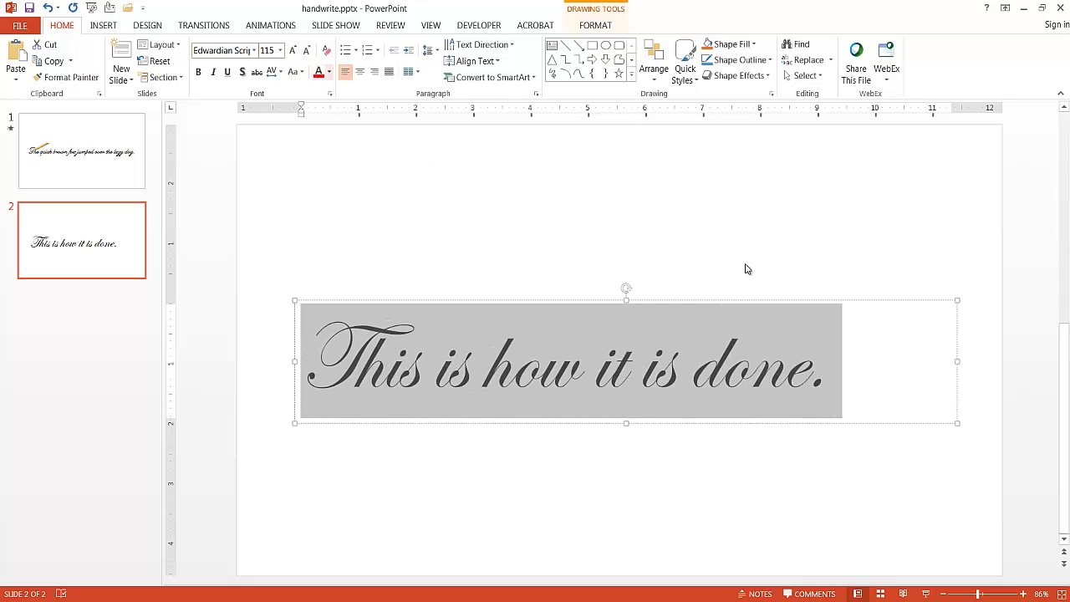
{"action": "left_click", "coordinate": [359, 71]}
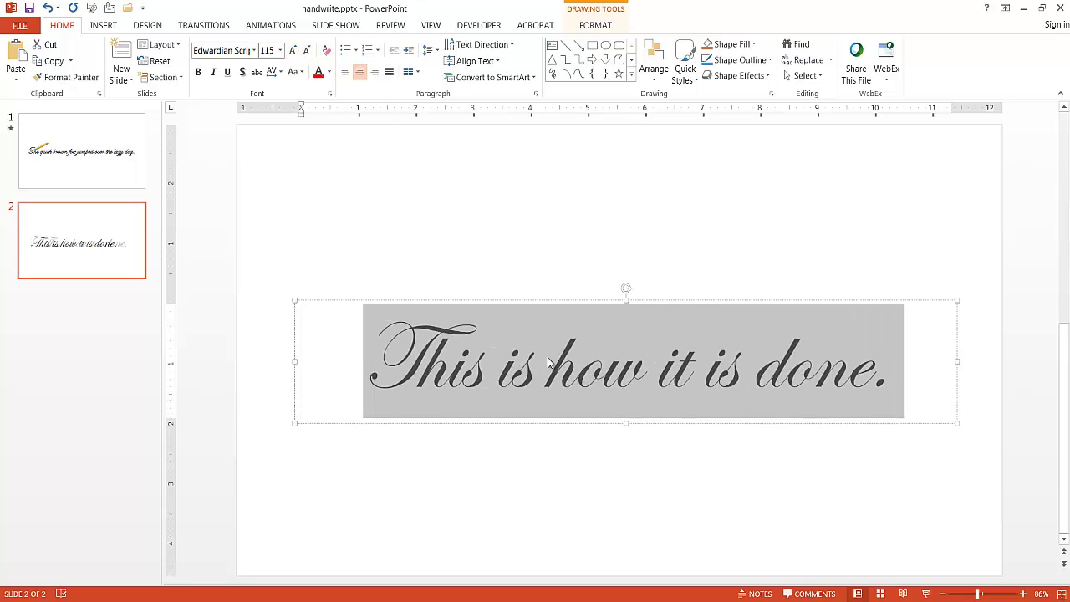
{"action": "left_click", "coordinate": [614, 439]}
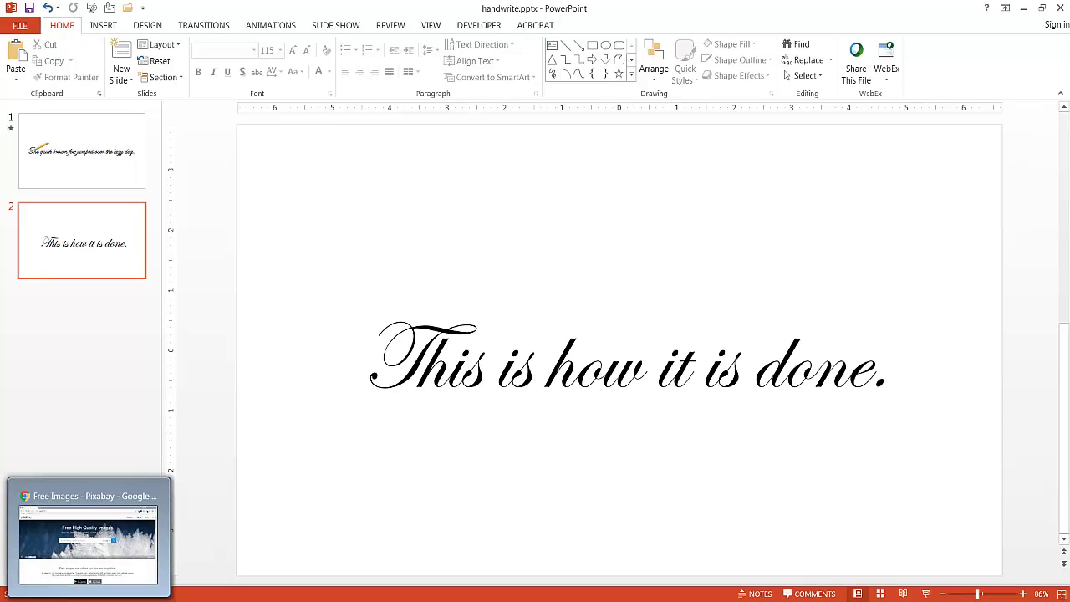
On Pixabay, limit the image search to Vector graphics and start entering 'pen'.
{"action": "left_click", "coordinate": [88, 510]}
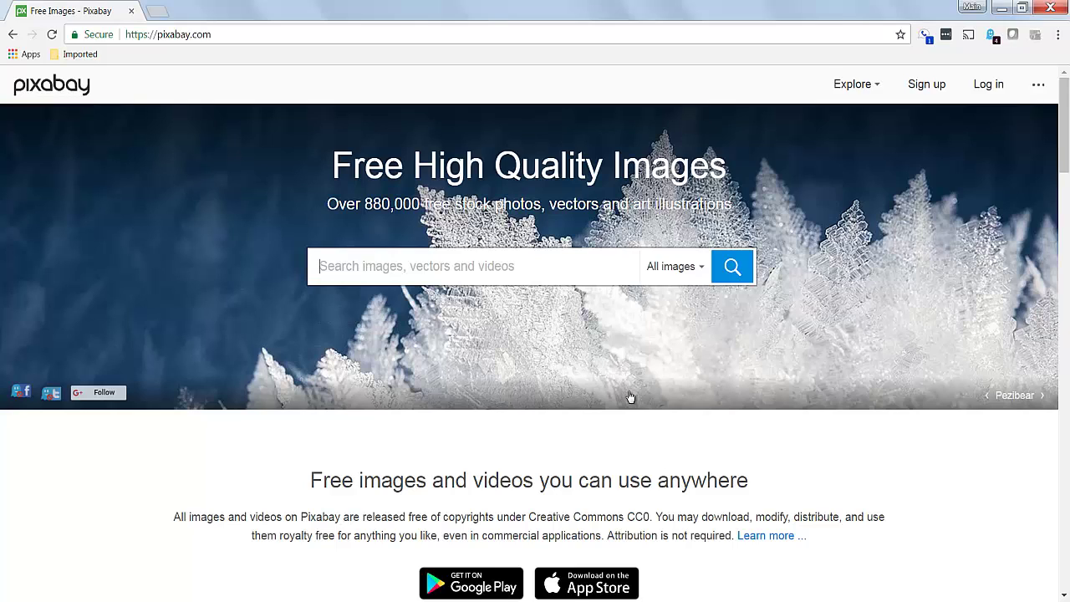
{"action": "left_click", "coordinate": [705, 264]}
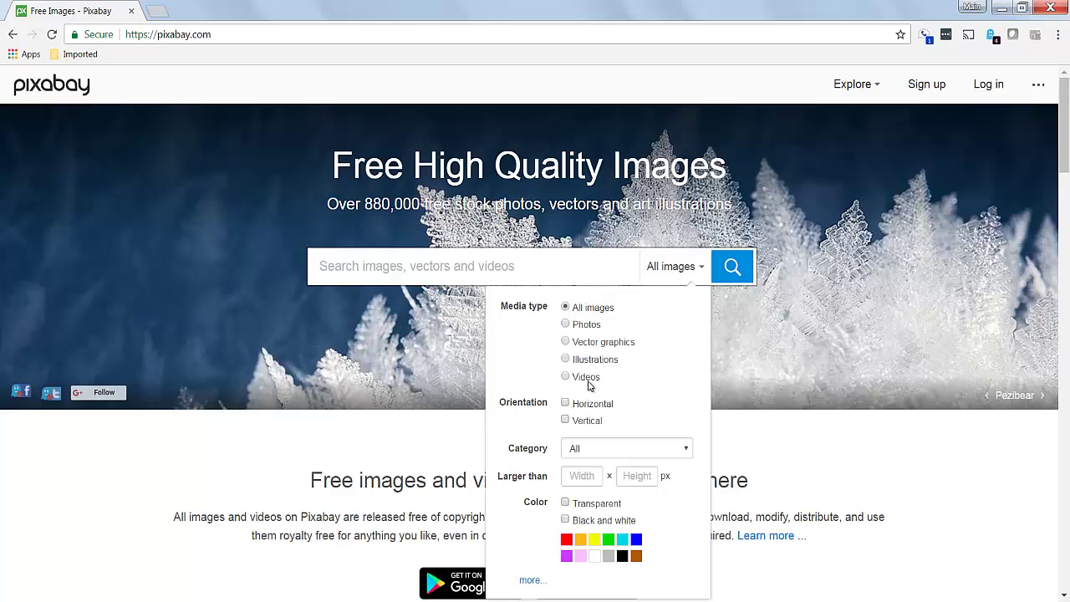
{"action": "left_click", "coordinate": [566, 342]}
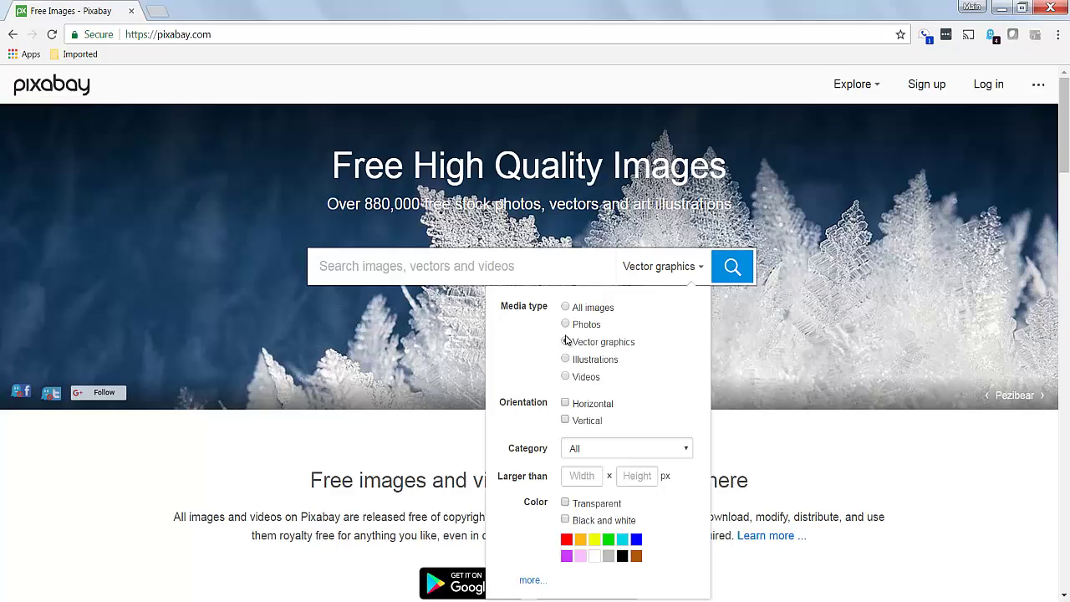
{"action": "left_click", "coordinate": [565, 341]}
{"action": "left_click", "coordinate": [412, 270]}
{"action": "type", "text": "pen"}
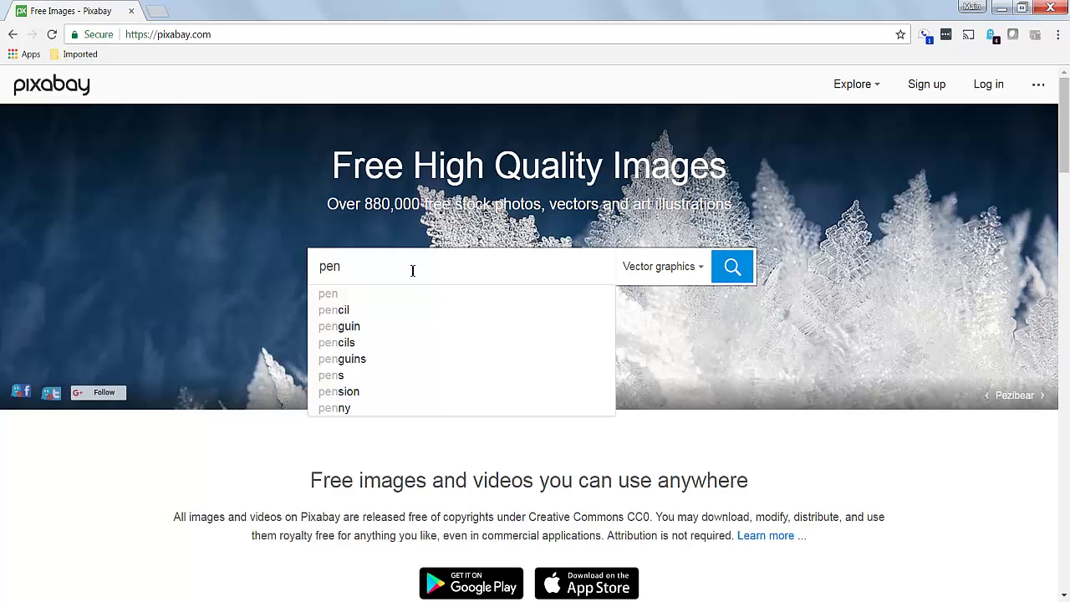
Search vectors for 'pen', copy the fountain-pen image, and return to PowerPoint.
{"action": "left_click", "coordinate": [733, 267]}
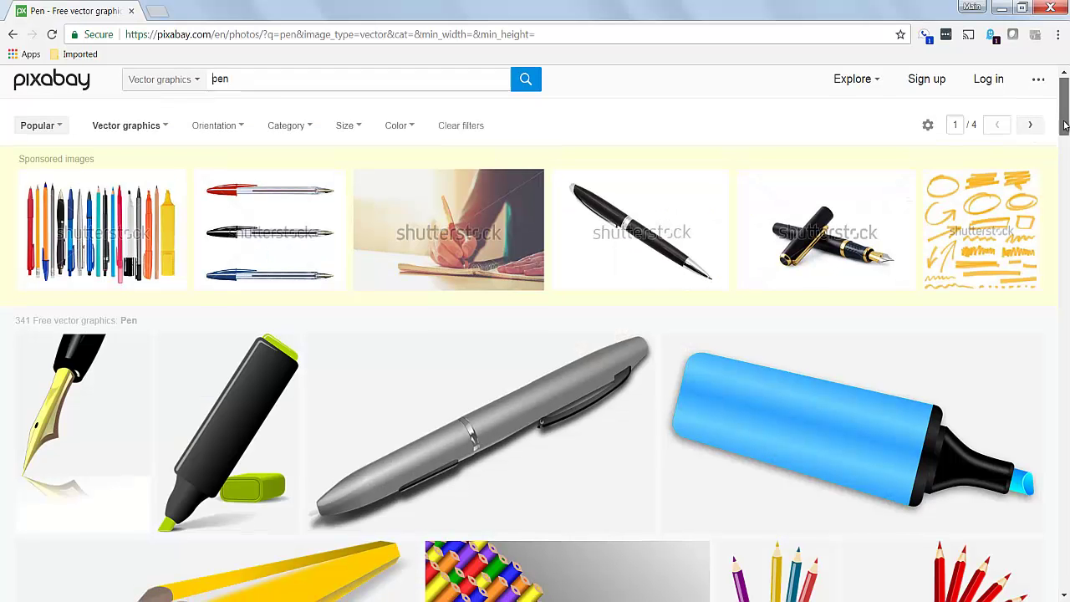
{"action": "mouse_move", "coordinate": [1065, 106]}
{"action": "left_mouse_down"}
{"action": "mouse_move", "coordinate": [1063, 360]}
{"action": "mouse_move", "coordinate": [1043, 98]}
{"action": "mouse_move", "coordinate": [1050, 159]}
{"action": "left_mouse_up"}
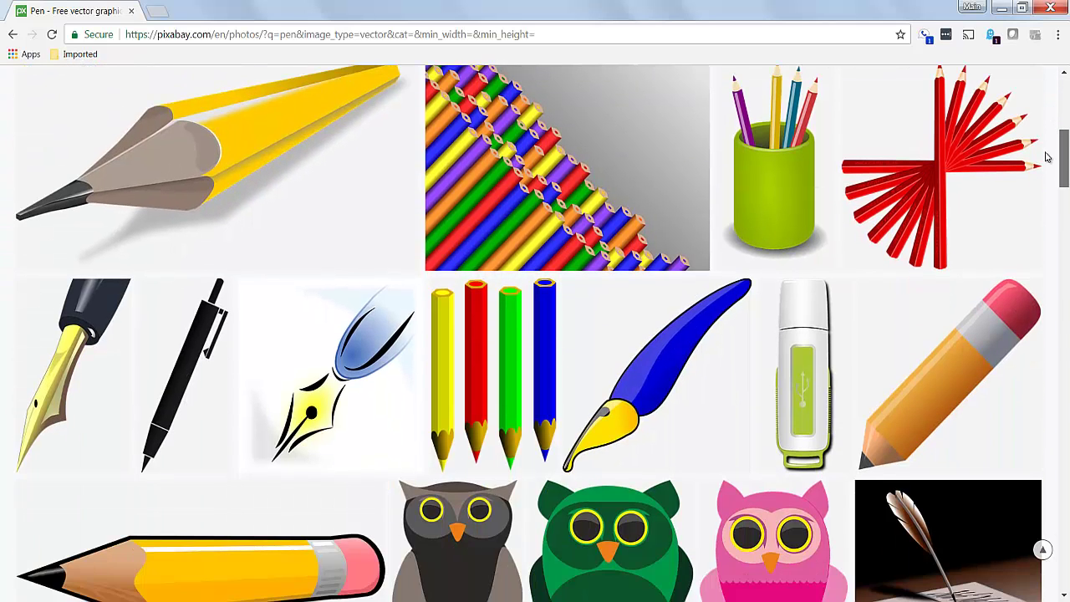
{"action": "right_click", "coordinate": [80, 324]}
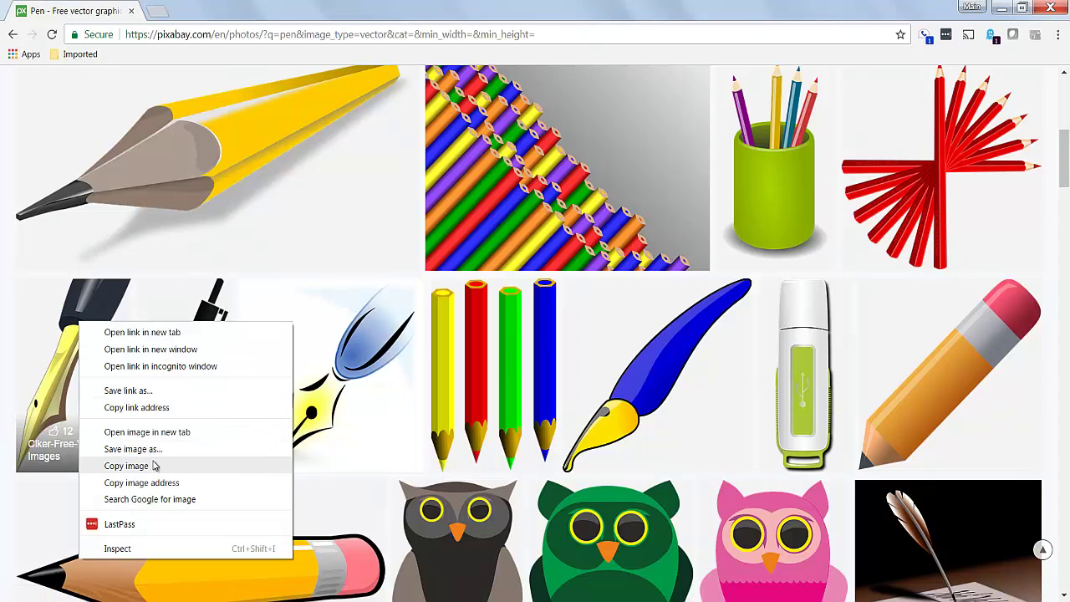
{"action": "left_click", "coordinate": [155, 467]}
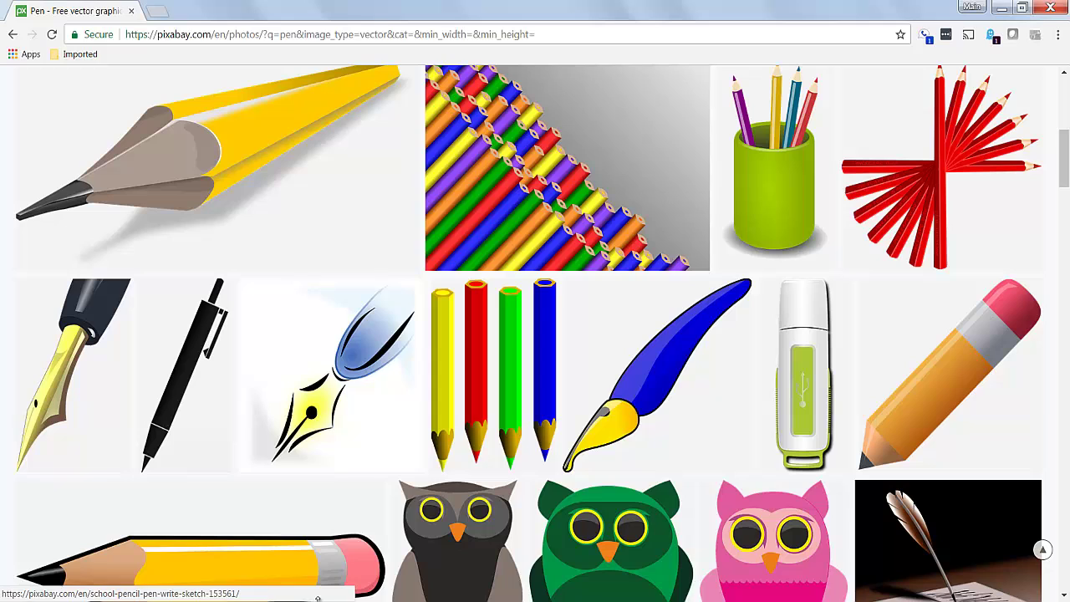
{"action": "key", "text": "alt+Tab"}
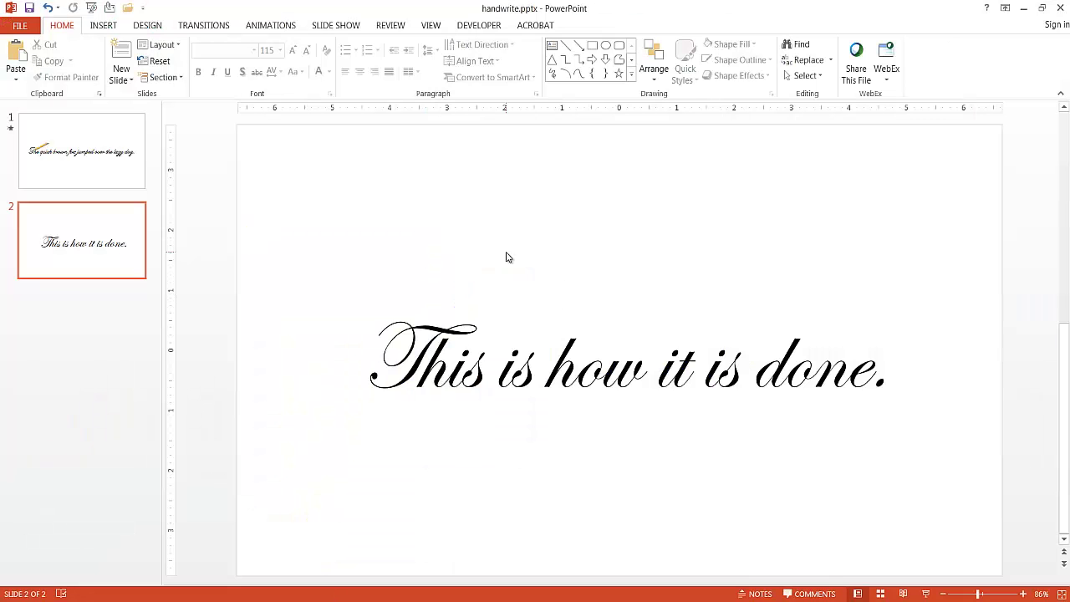
Paste the fountain-pen image onto slide 2 and move it toward the sentence's start.
{"action": "left_click", "coordinate": [15, 80]}
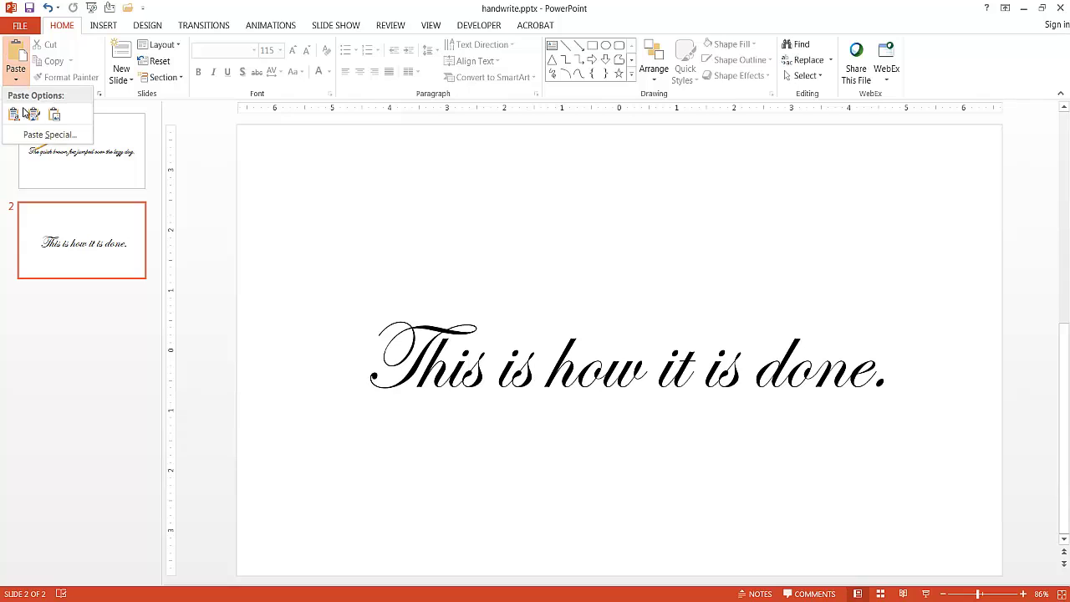
{"action": "left_click", "coordinate": [14, 114]}
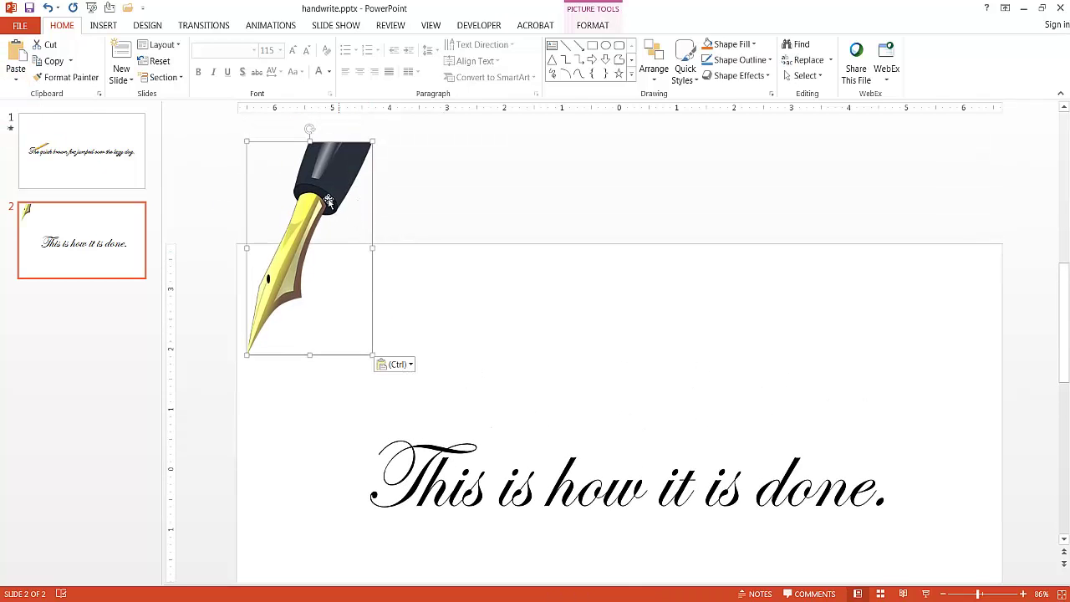
{"action": "left_click_drag", "start_coordinate": [328, 202], "coordinate": [513, 258]}
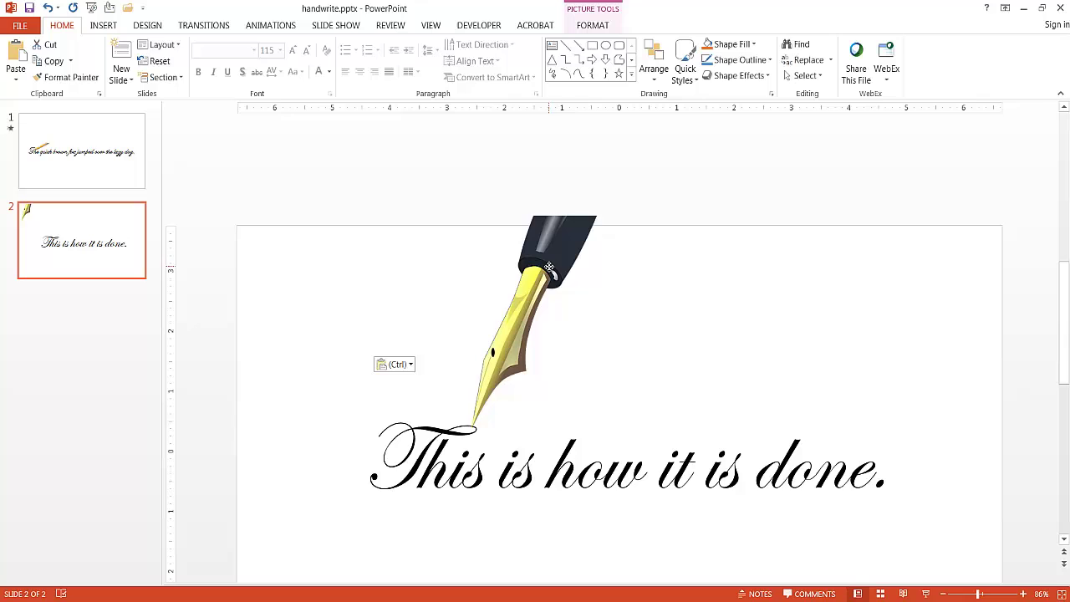
{"action": "left_click_drag", "start_coordinate": [549, 265], "coordinate": [555, 276]}
{"action": "scroll", "coordinate": [555, 276], "scroll_direction": "down", "scroll_amount": 2}
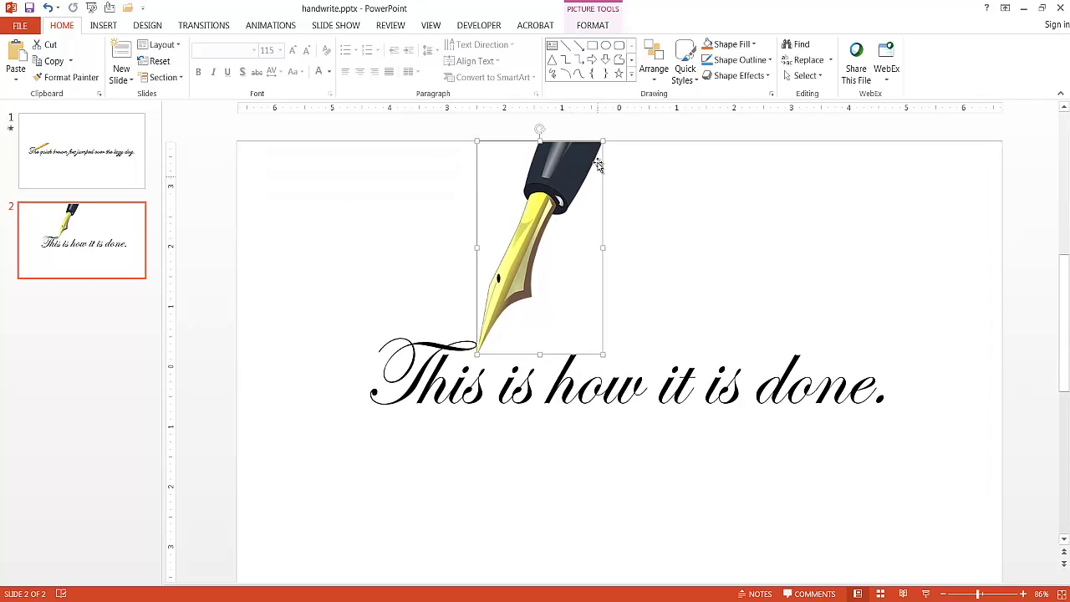
Shrink and tilt the pen, placing its nib on the 'T' of 'This'.
{"action": "left_click_drag", "start_coordinate": [605, 140], "coordinate": [535, 276]}
{"action": "left_click", "coordinate": [559, 277]}
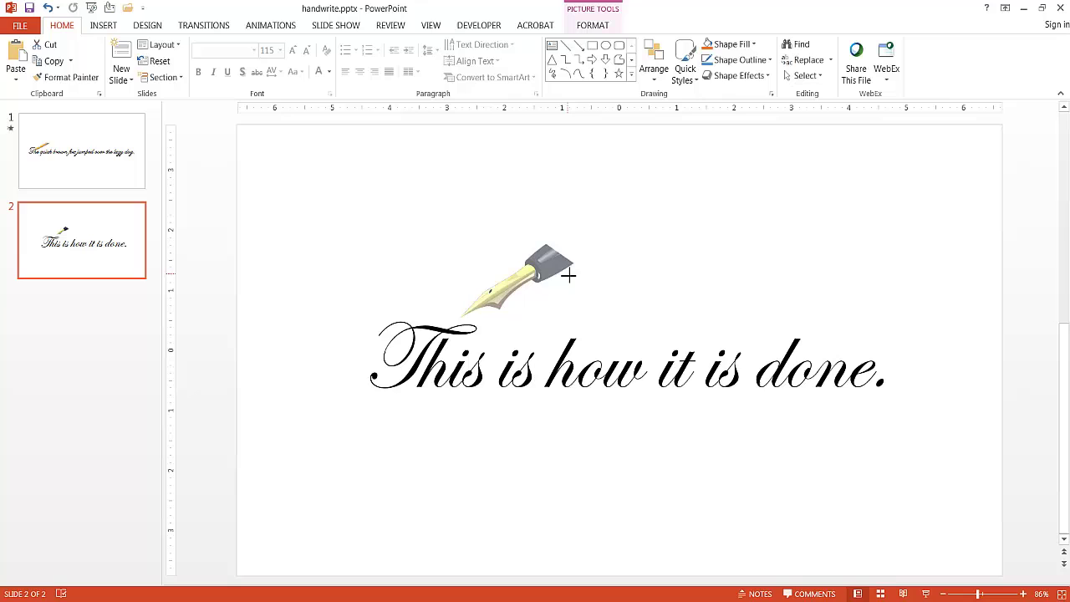
{"action": "left_click", "coordinate": [568, 275]}
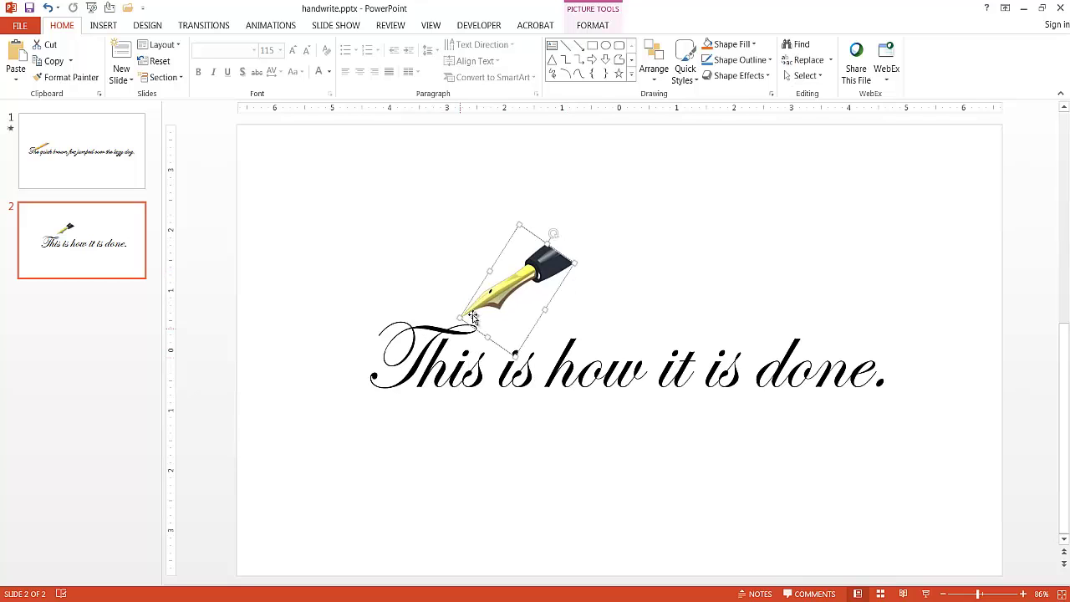
{"action": "left_click_drag", "start_coordinate": [507, 293], "coordinate": [483, 312]}
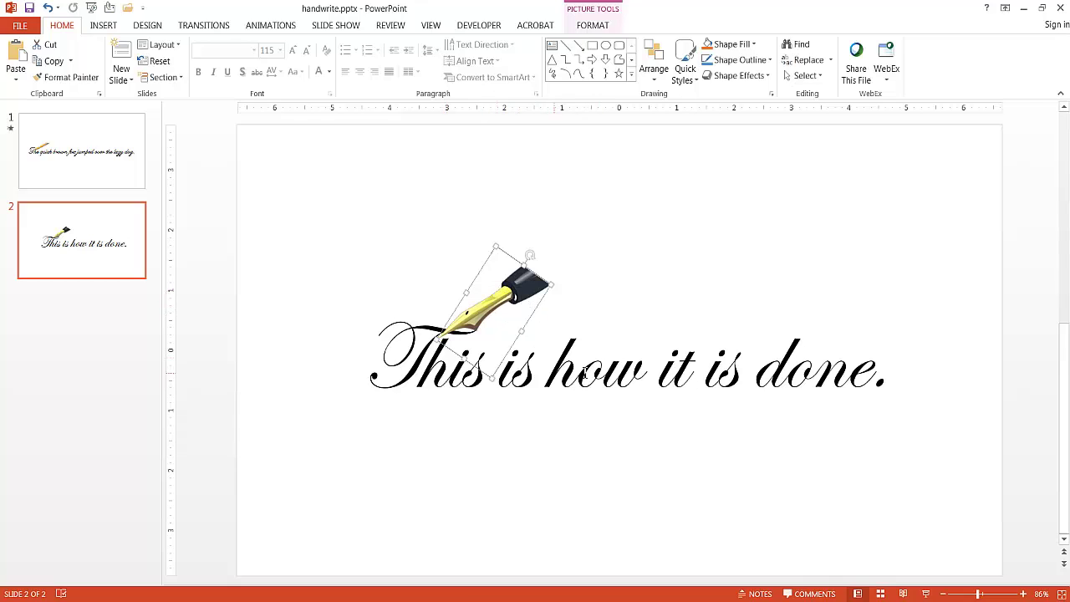
Select the sentence's whole text box by its border rather than its text.
{"action": "left_click", "coordinate": [584, 374]}
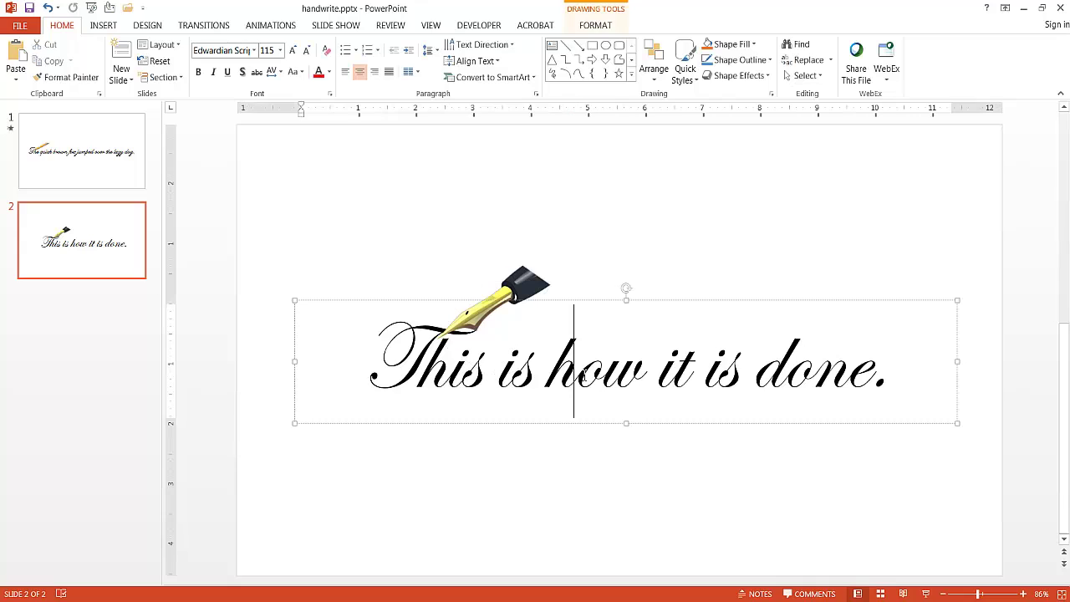
{"action": "left_click", "coordinate": [644, 300]}
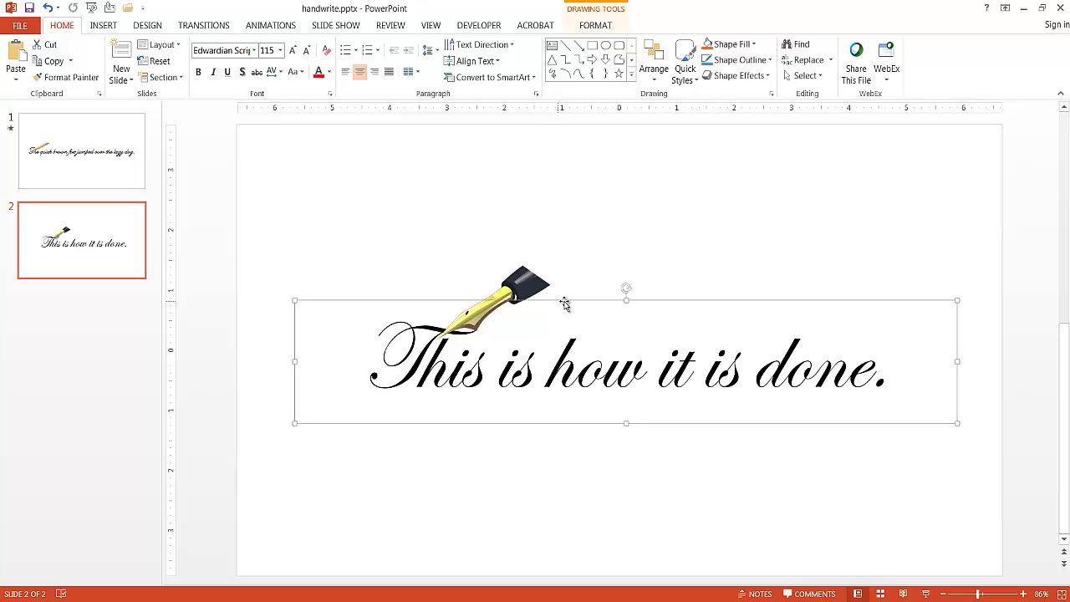
{"action": "left_click", "coordinate": [599, 30]}
Give the sentence an Appear entrance animation and show the Animation Pane.
{"action": "left_click", "coordinate": [278, 29]}
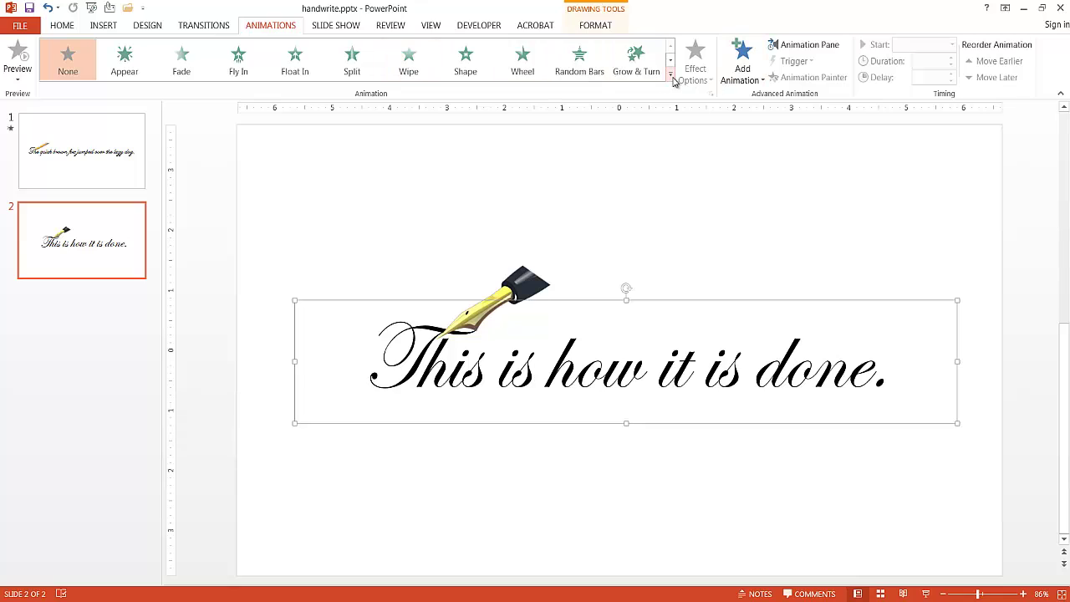
{"action": "left_click", "coordinate": [125, 65]}
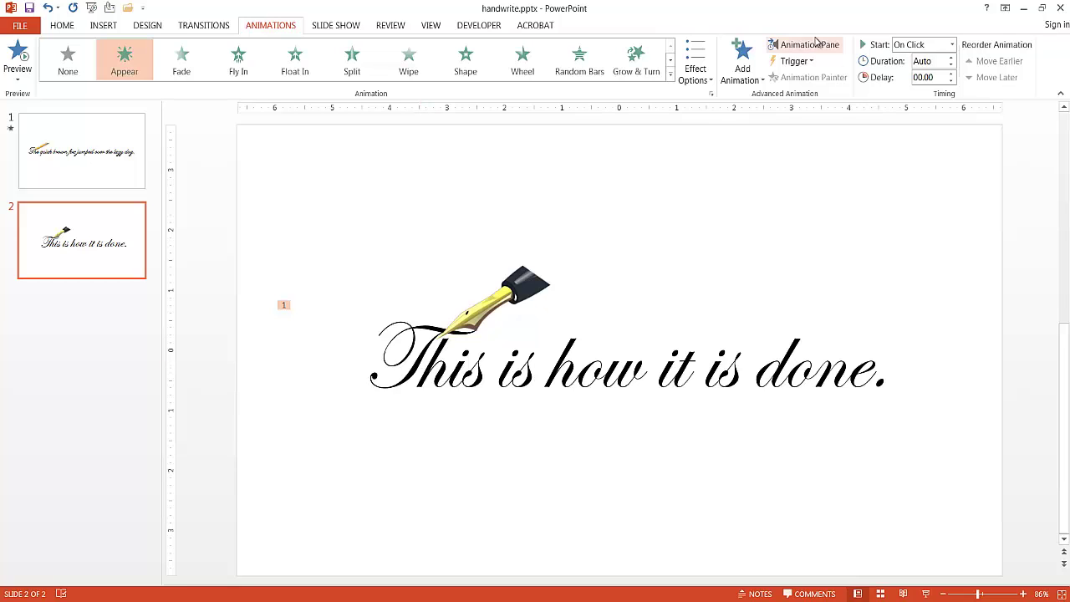
{"action": "left_click", "coordinate": [822, 47]}
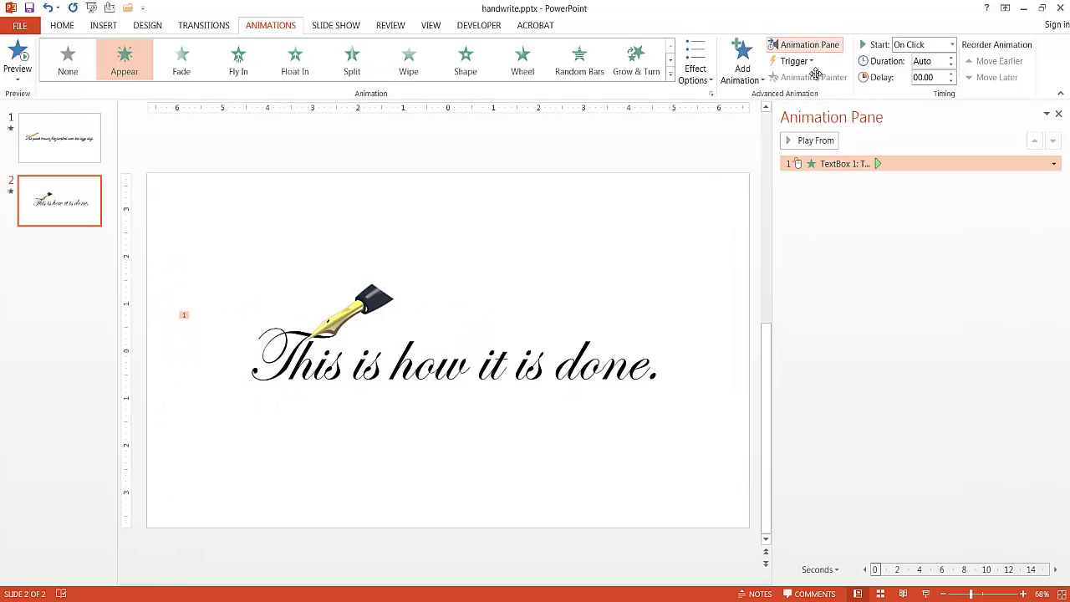
Set the Appear effect to animate text by letter with a shorter delay, then preview it.
{"action": "right_click", "coordinate": [836, 164]}
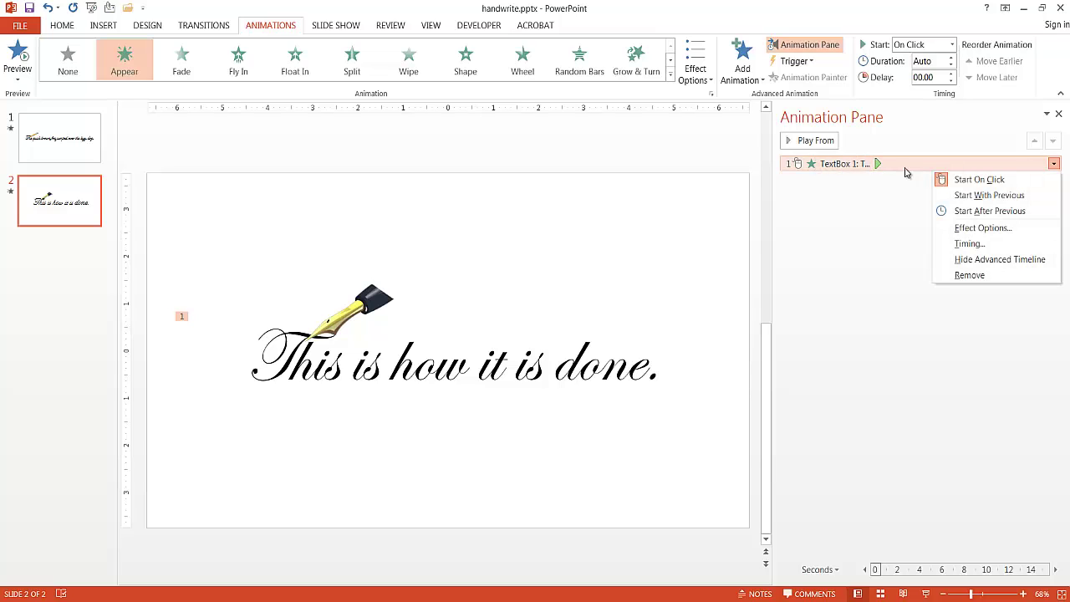
{"action": "left_click", "coordinate": [991, 228]}
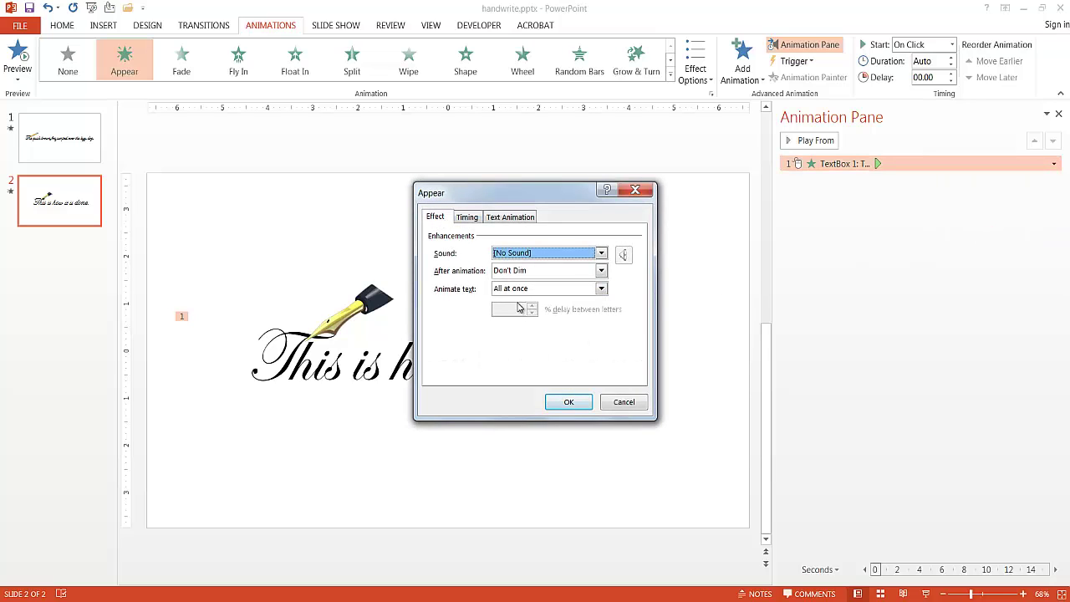
{"action": "left_click", "coordinate": [600, 289]}
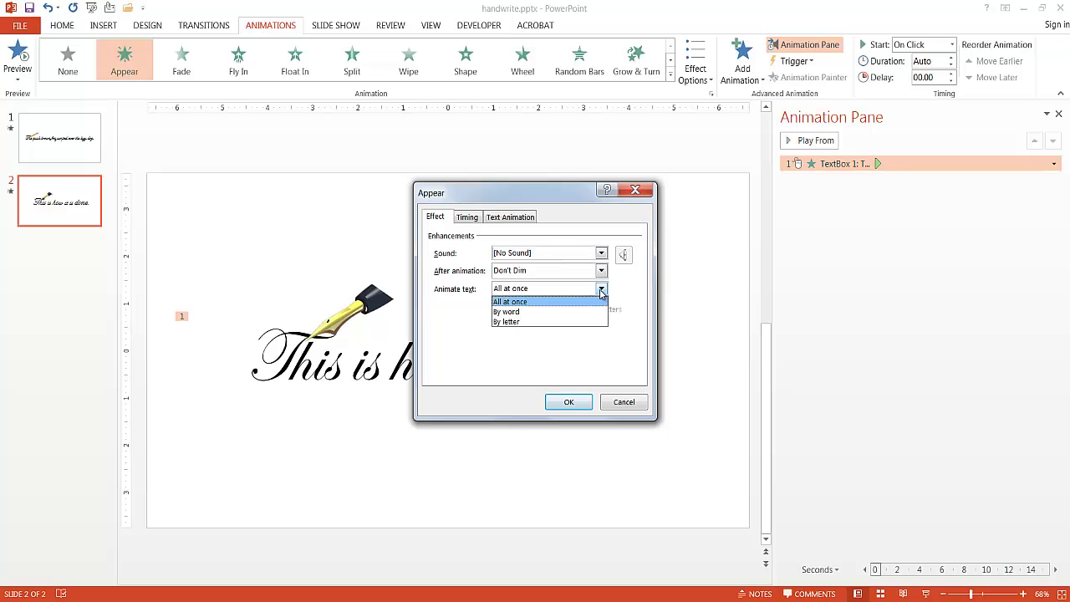
{"action": "left_click", "coordinate": [547, 322]}
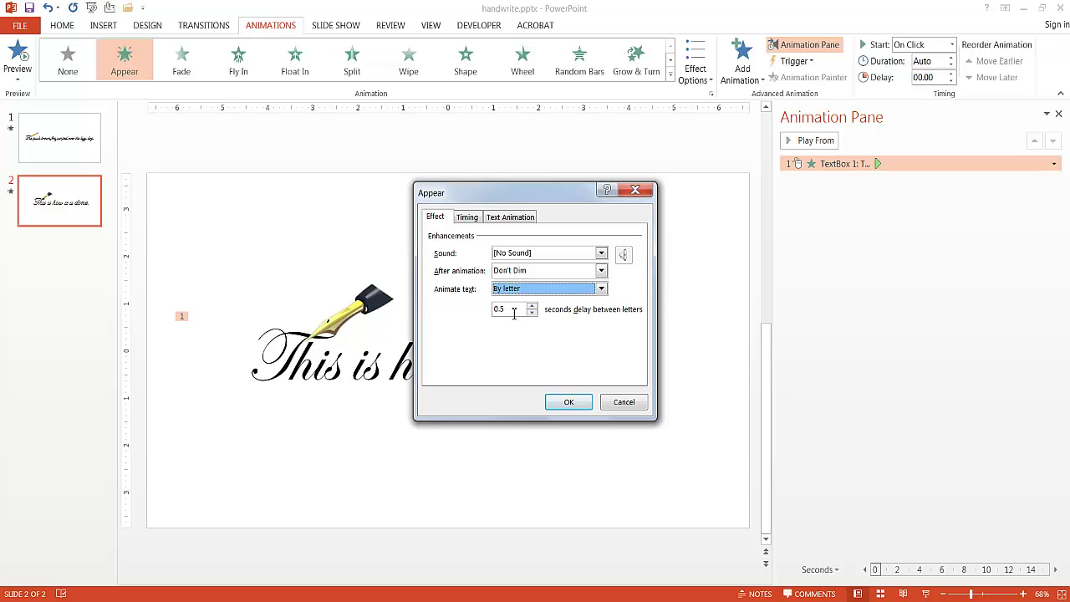
{"action": "left_click", "coordinate": [531, 313]}
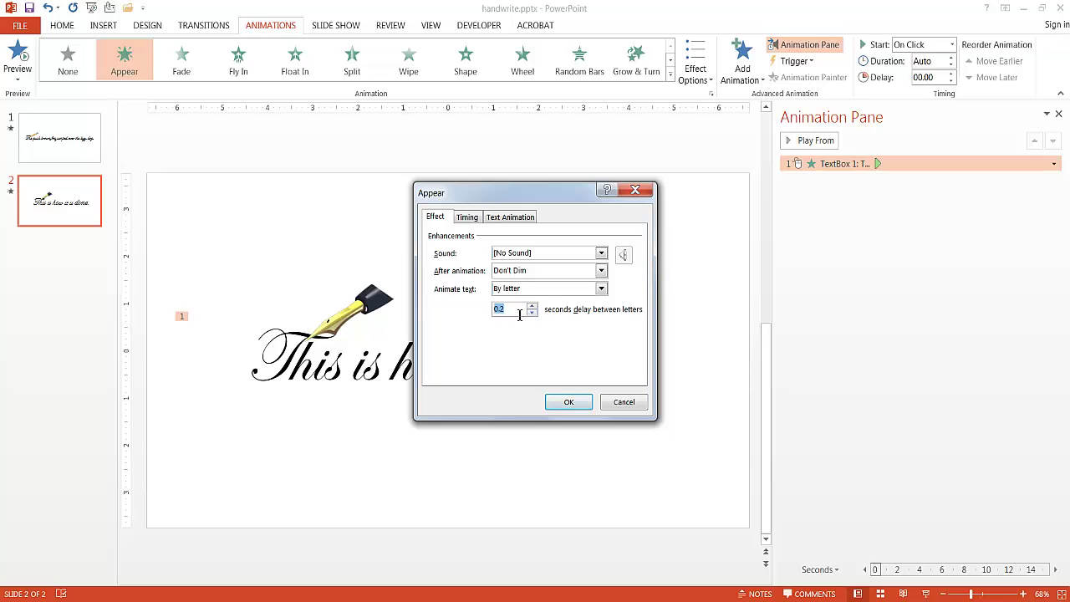
{"action": "left_click", "coordinate": [569, 404]}
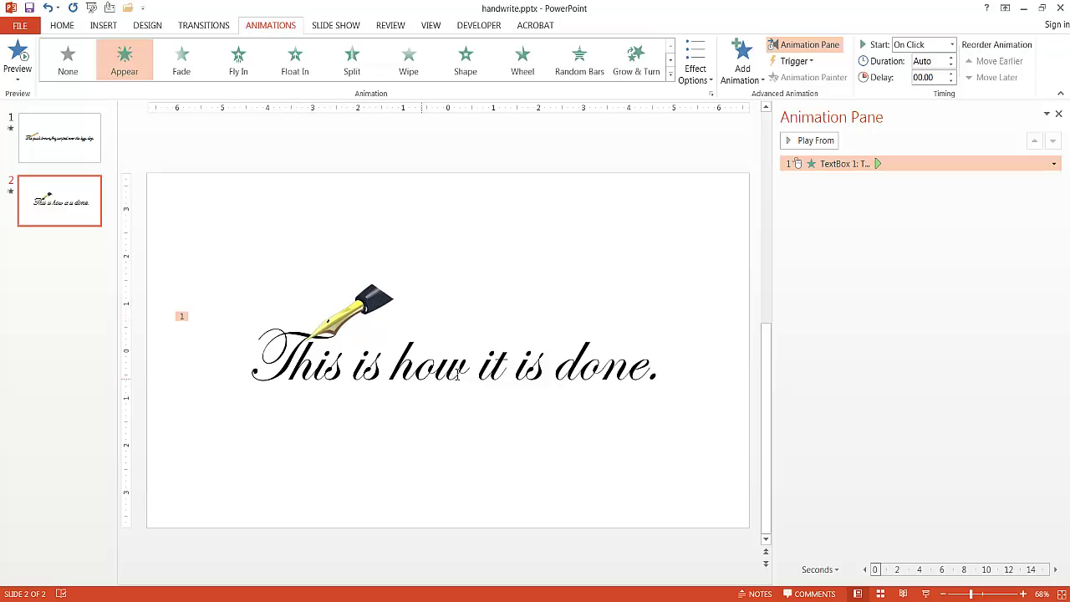
{"action": "left_click", "coordinate": [815, 141]}
Apply the Wave motion path to the pen picture.
{"action": "left_click", "coordinate": [372, 299]}
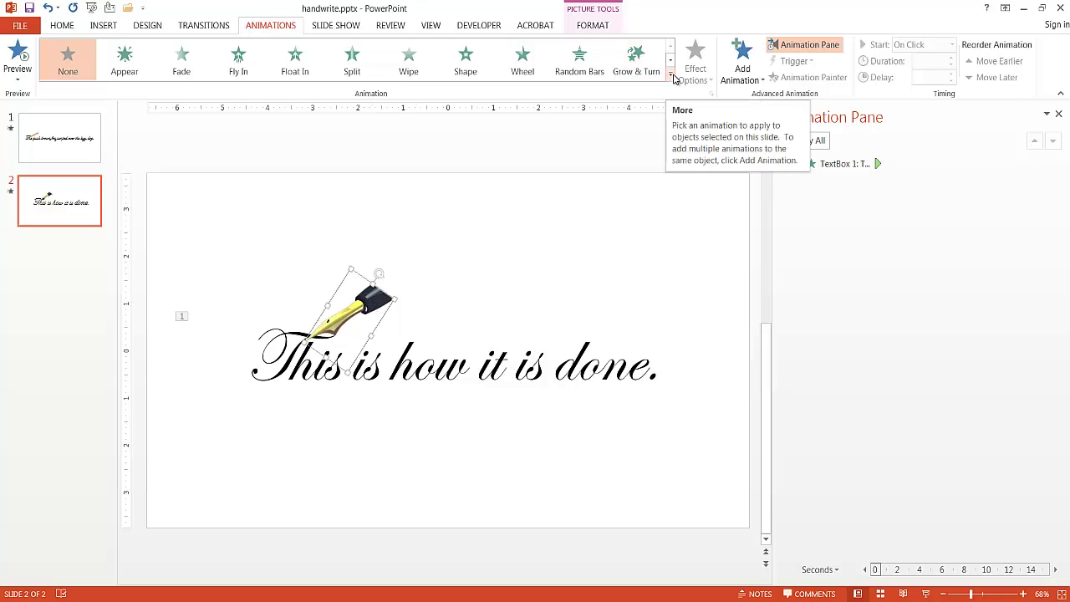
{"action": "left_click", "coordinate": [674, 78]}
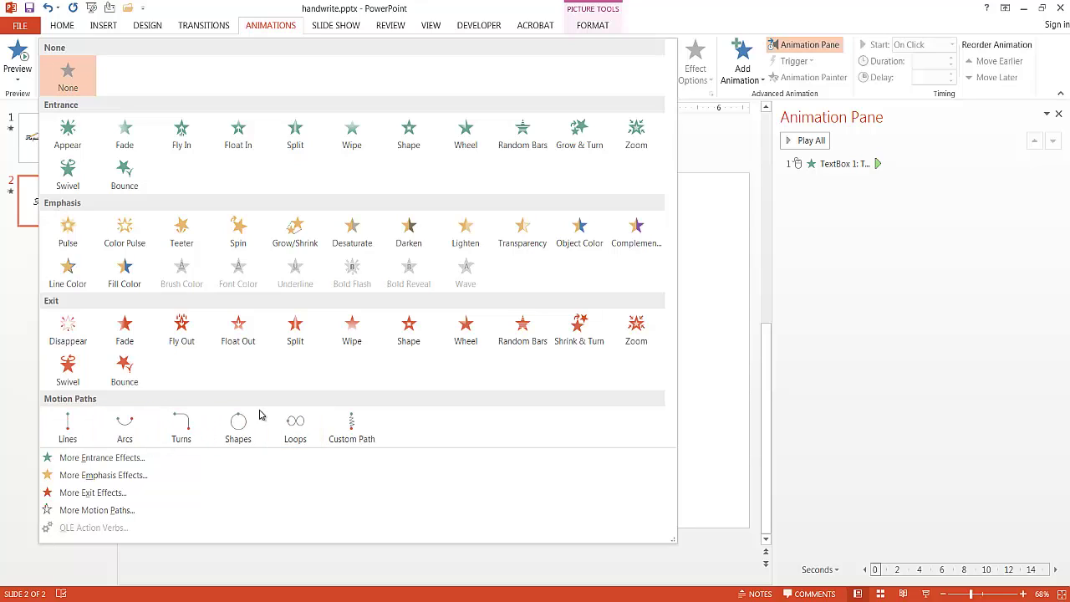
{"action": "left_click", "coordinate": [97, 510]}
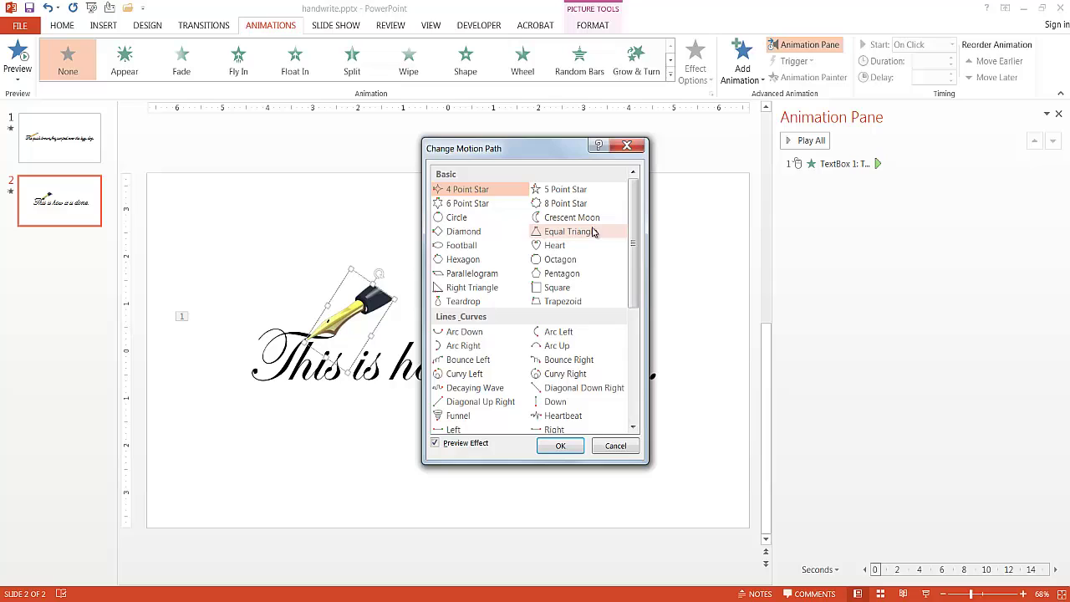
{"action": "left_click_drag", "start_coordinate": [637, 210], "coordinate": [650, 356]}
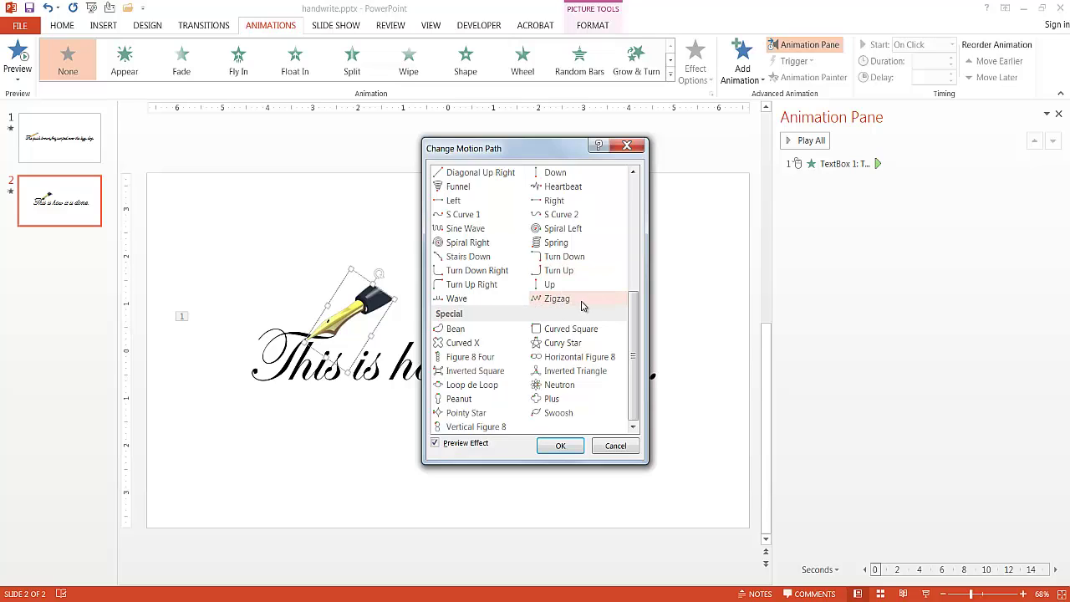
{"action": "left_click", "coordinate": [458, 299]}
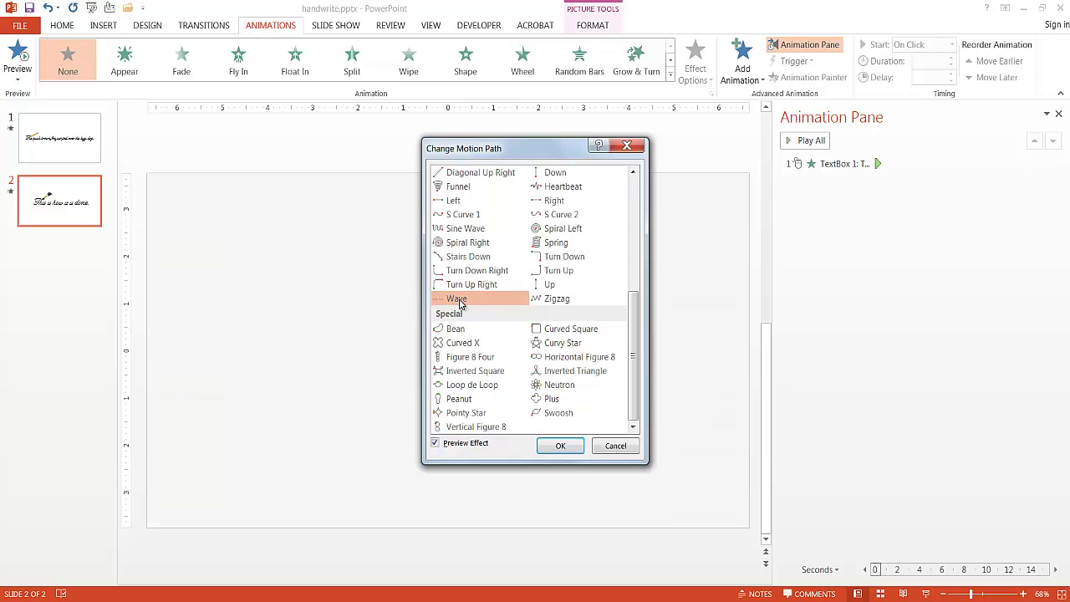
{"action": "left_click", "coordinate": [562, 445]}
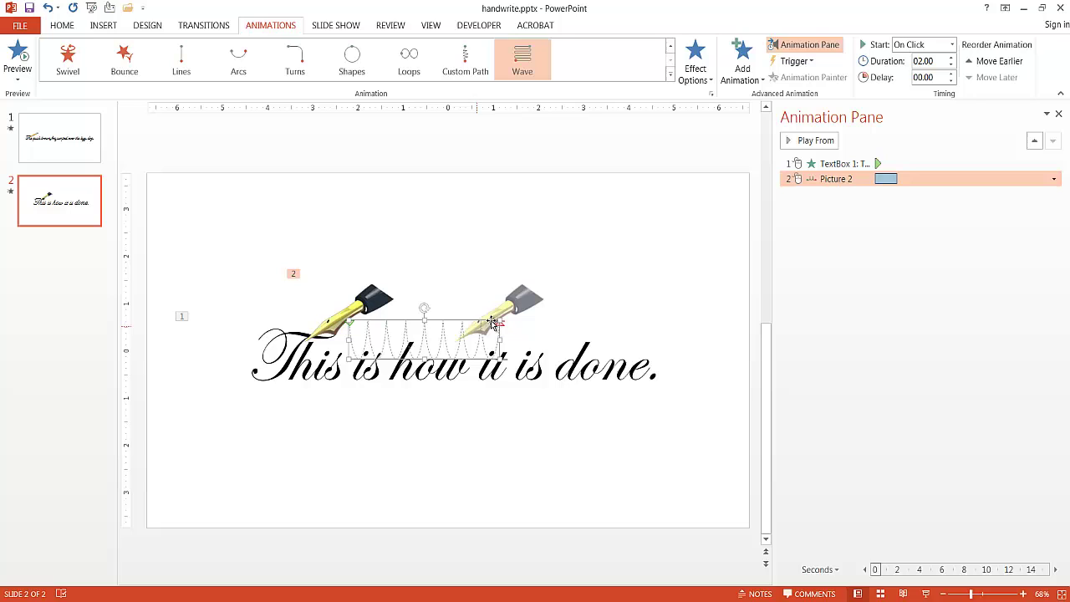
Try drawing a custom rightward path for the pen, then delete its motion path animation.
{"action": "left_click", "coordinate": [472, 67]}
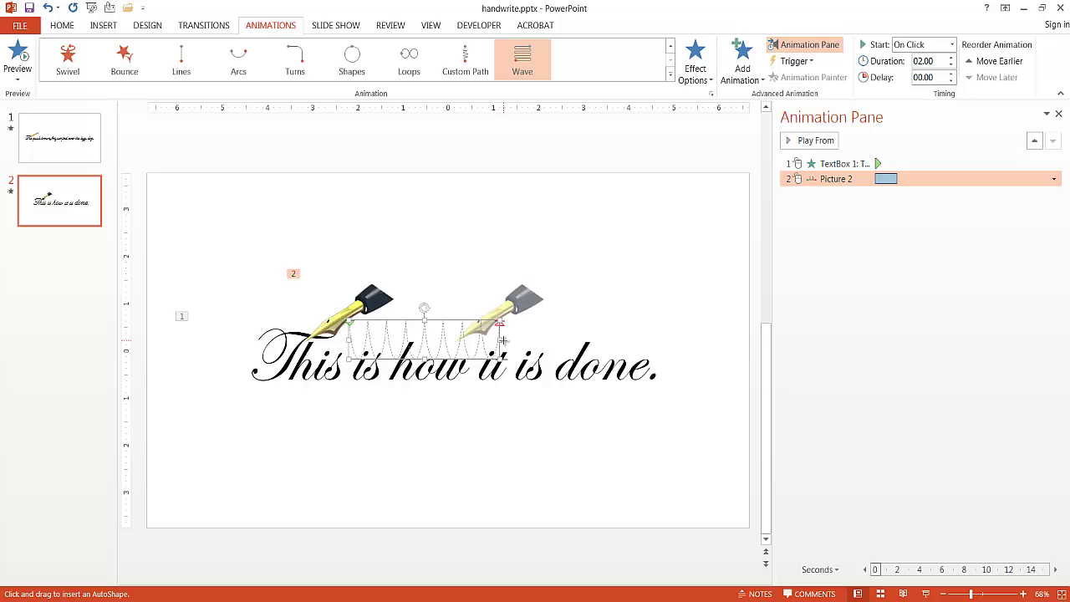
{"action": "left_click_drag", "start_coordinate": [503, 340], "coordinate": [585, 345]}
{"action": "double_click", "coordinate": [501, 285]}
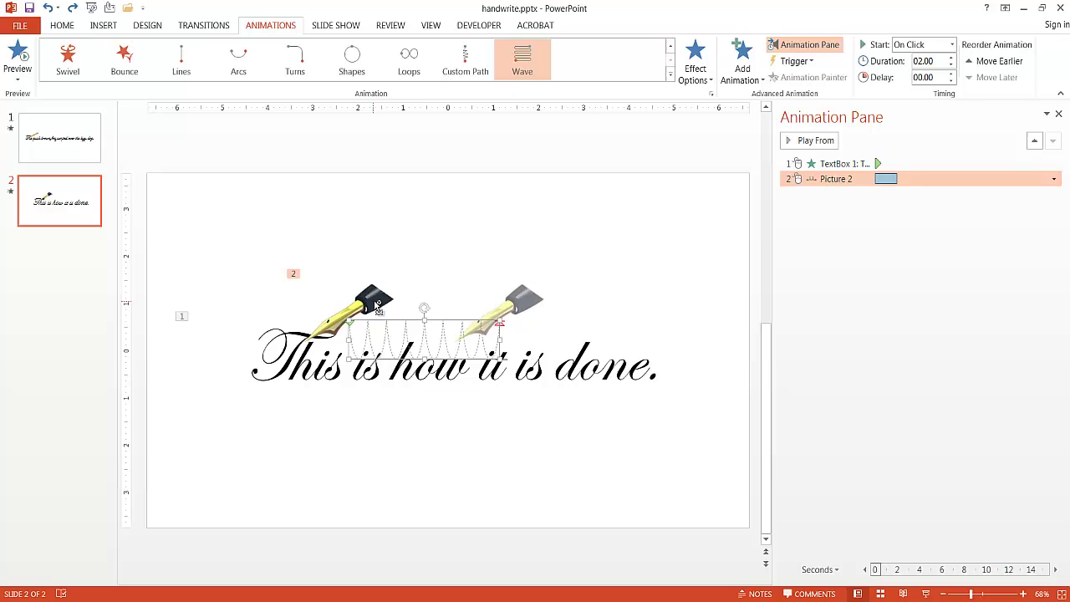
{"action": "key", "text": "Delete"}
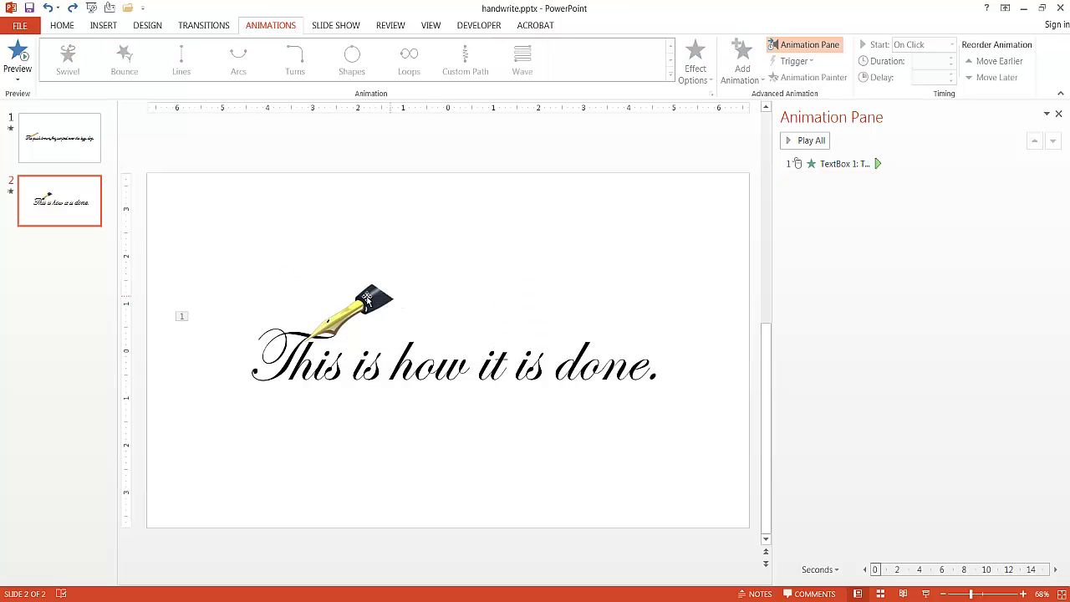
Apply the Zigzag motion path from More Motion Paths to the fountain-pen picture.
{"action": "left_click", "coordinate": [371, 303]}
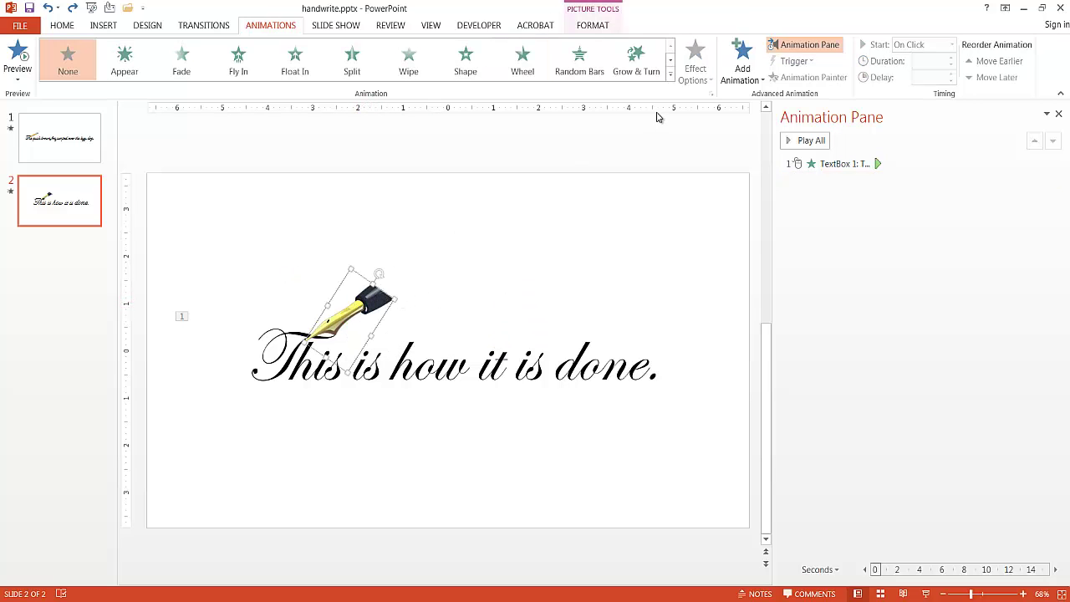
{"action": "left_click", "coordinate": [670, 74]}
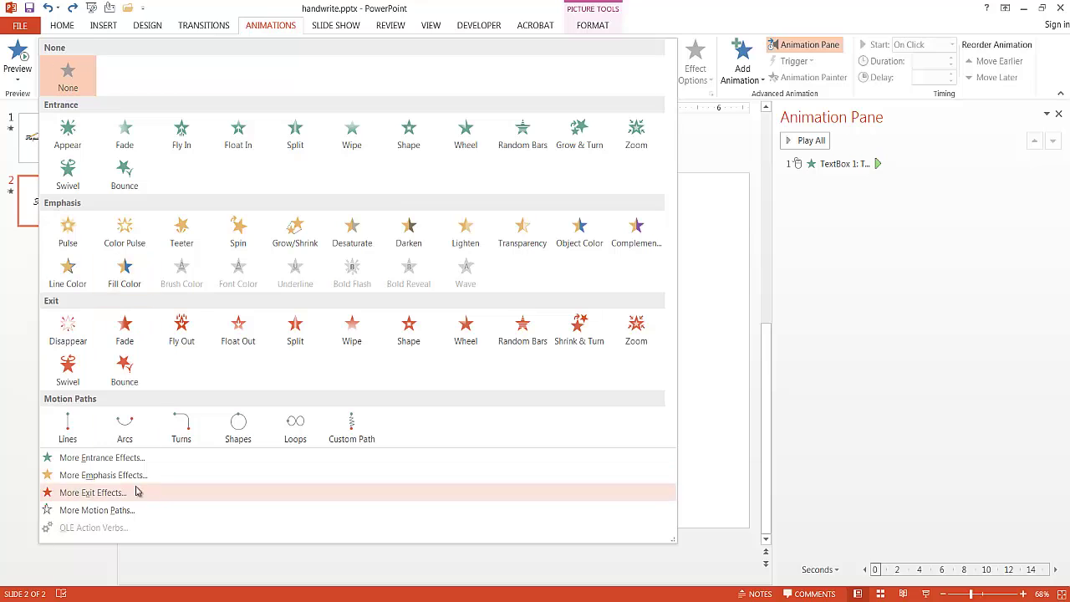
{"action": "left_click", "coordinate": [187, 510]}
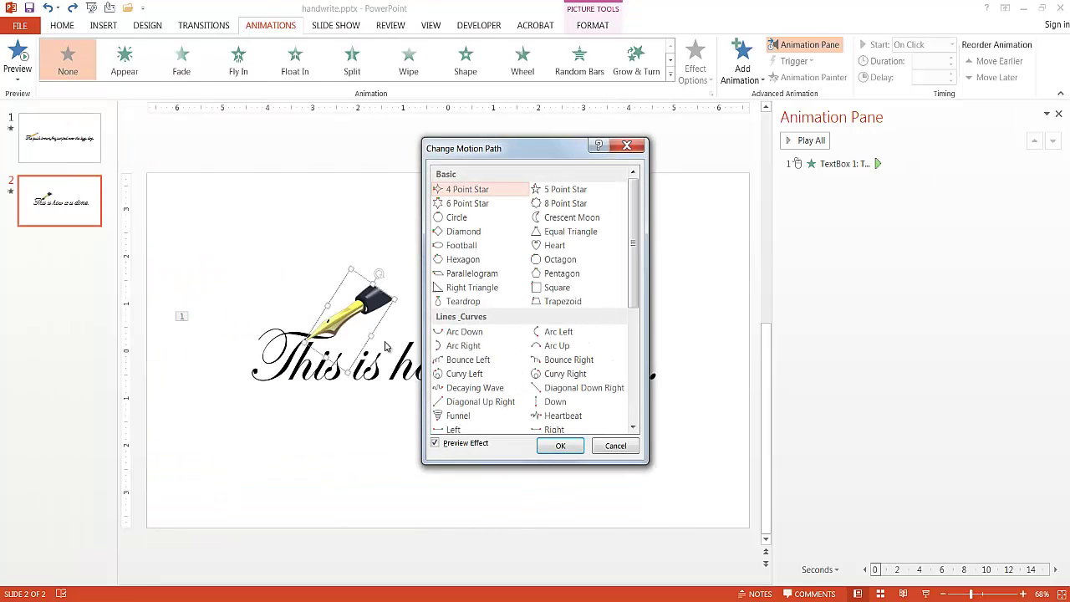
{"action": "left_click_drag", "start_coordinate": [633, 259], "coordinate": [642, 382]}
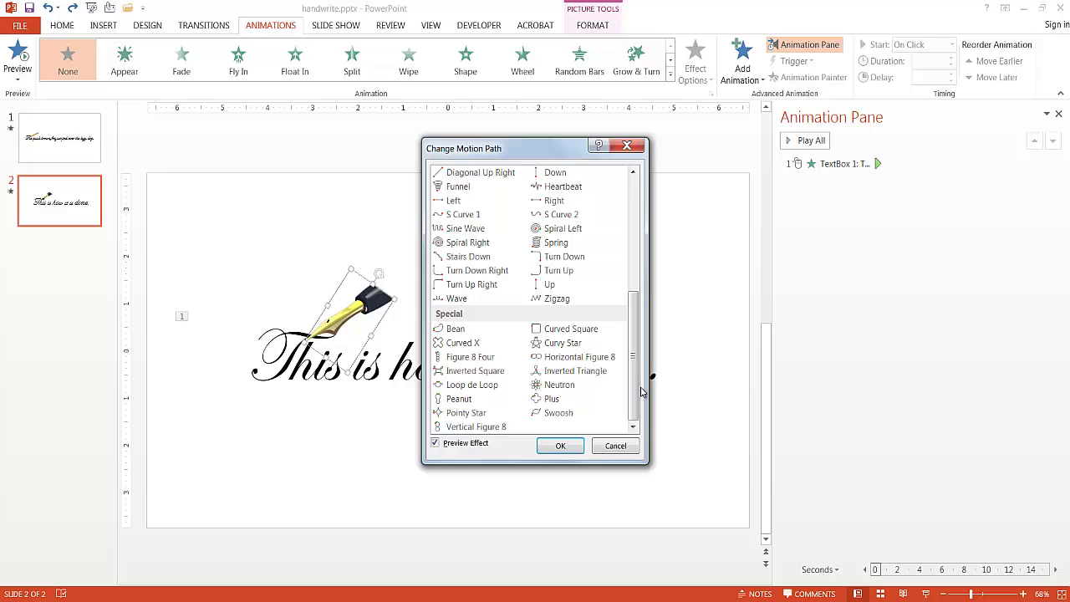
{"action": "left_click", "coordinate": [452, 304]}
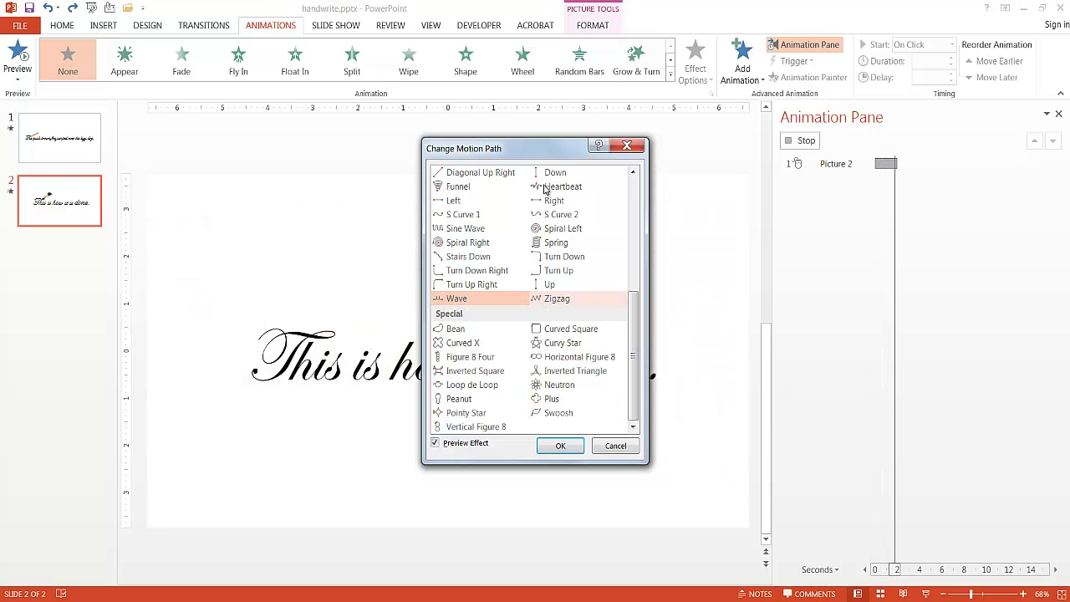
{"action": "left_click_drag", "start_coordinate": [551, 303], "coordinate": [777, 209]}
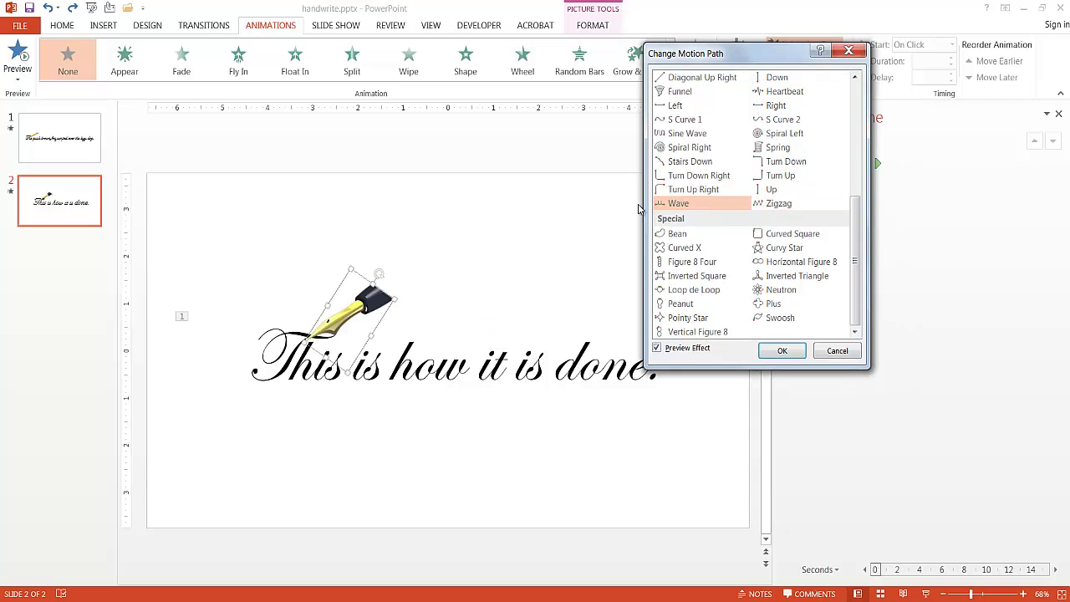
{"action": "left_click", "coordinate": [769, 206]}
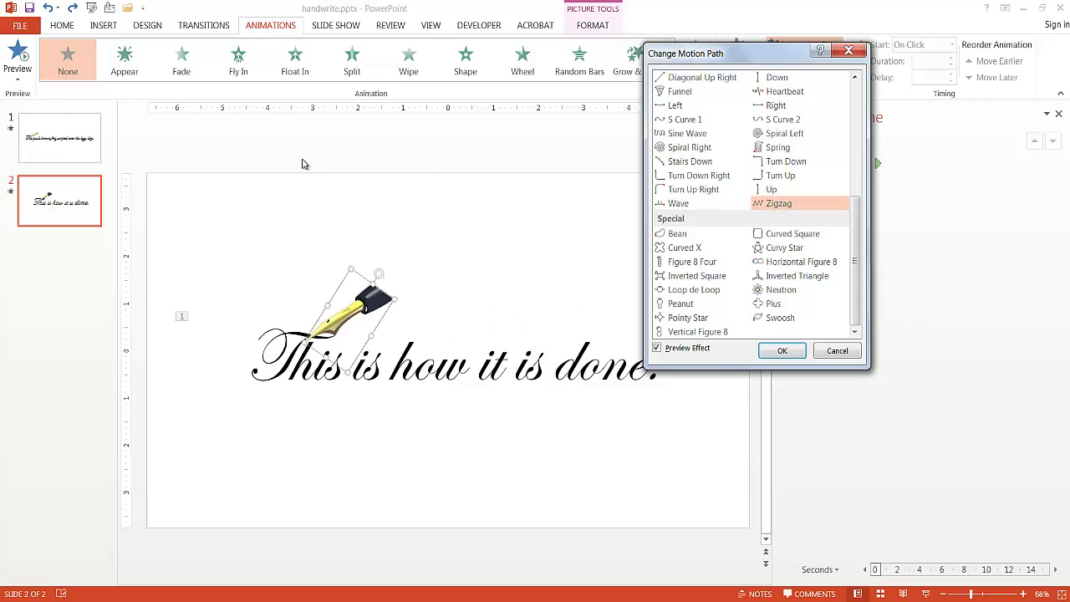
{"action": "left_click", "coordinate": [782, 351]}
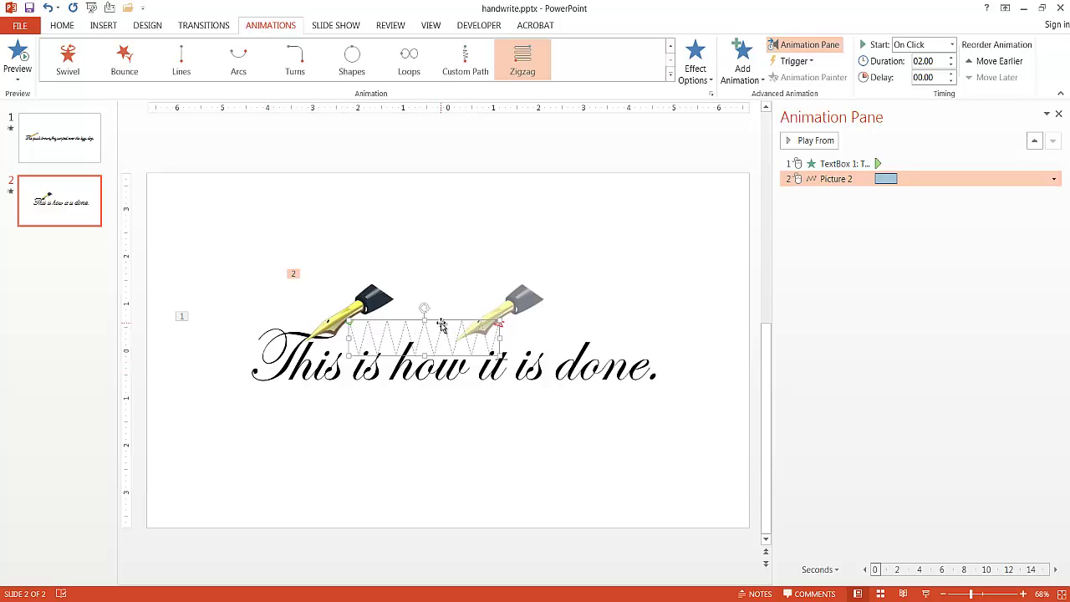
Move the zigzag path to the sentence's start, stretch it past the final period, and preview.
{"action": "left_click_drag", "start_coordinate": [442, 321], "coordinate": [401, 341]}
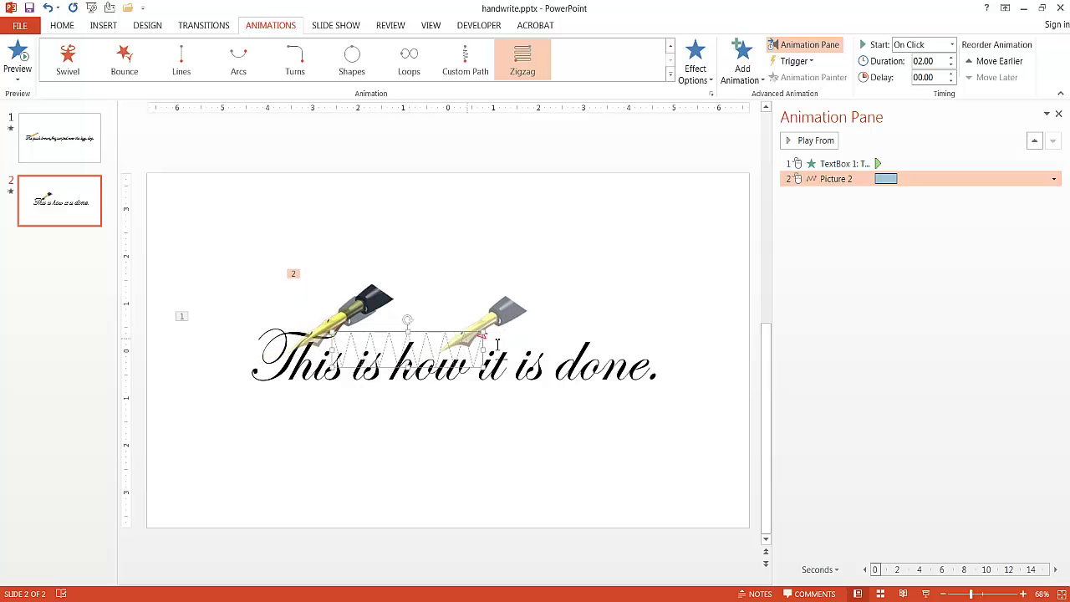
{"action": "left_click_drag", "start_coordinate": [483, 349], "coordinate": [690, 360]}
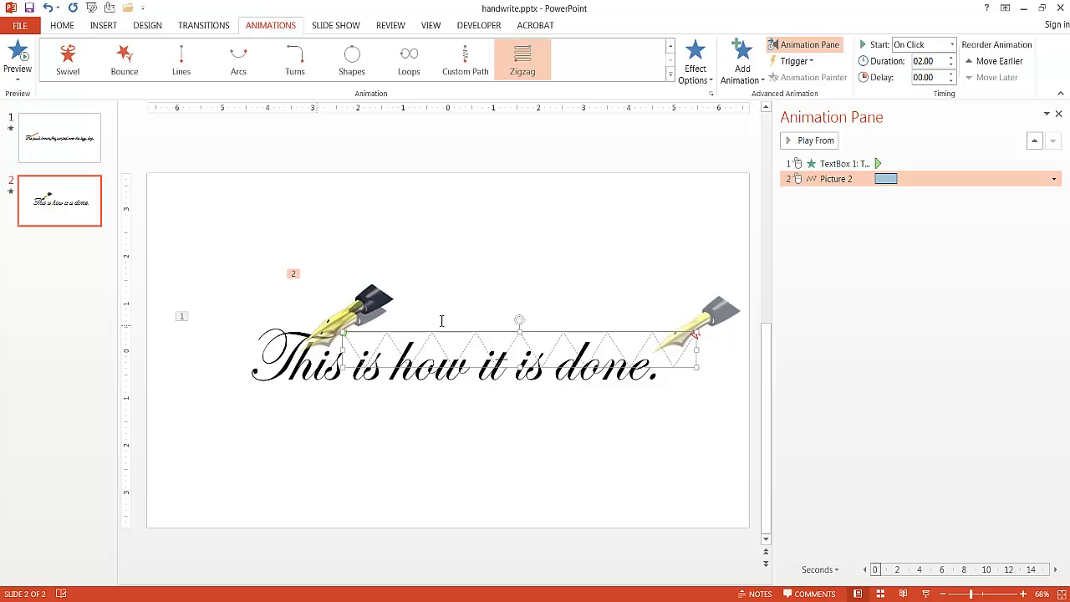
{"action": "left_click", "coordinate": [809, 139]}
{"action": "left_click", "coordinate": [19, 57]}
Set the pen's Zigzag animation to start With Previous and preview it alongside the text.
{"action": "left_click", "coordinate": [952, 45]}
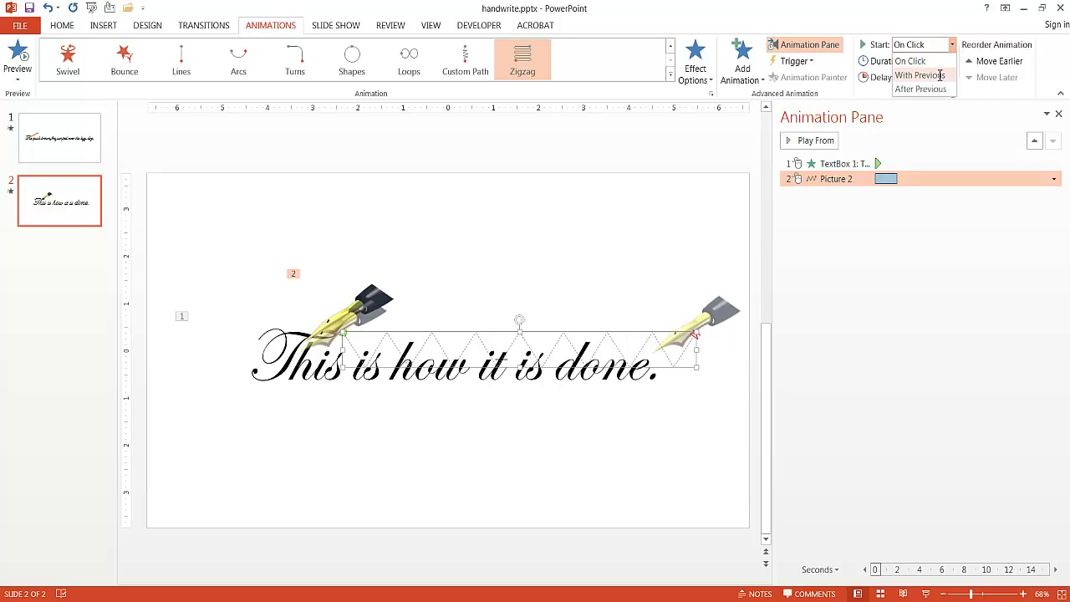
{"action": "left_click", "coordinate": [941, 75]}
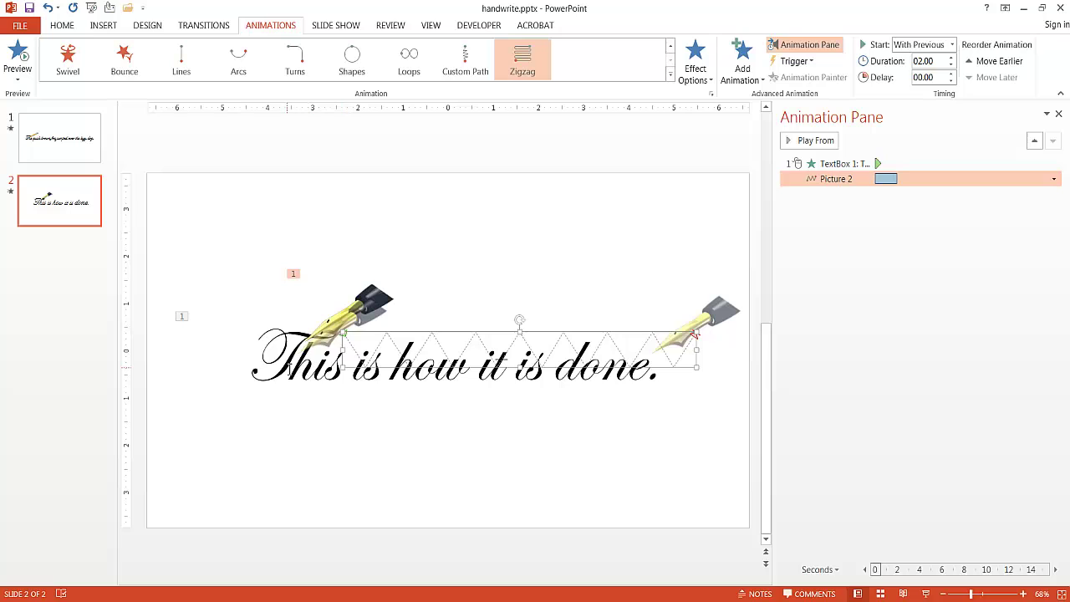
{"action": "left_click", "coordinate": [805, 163]}
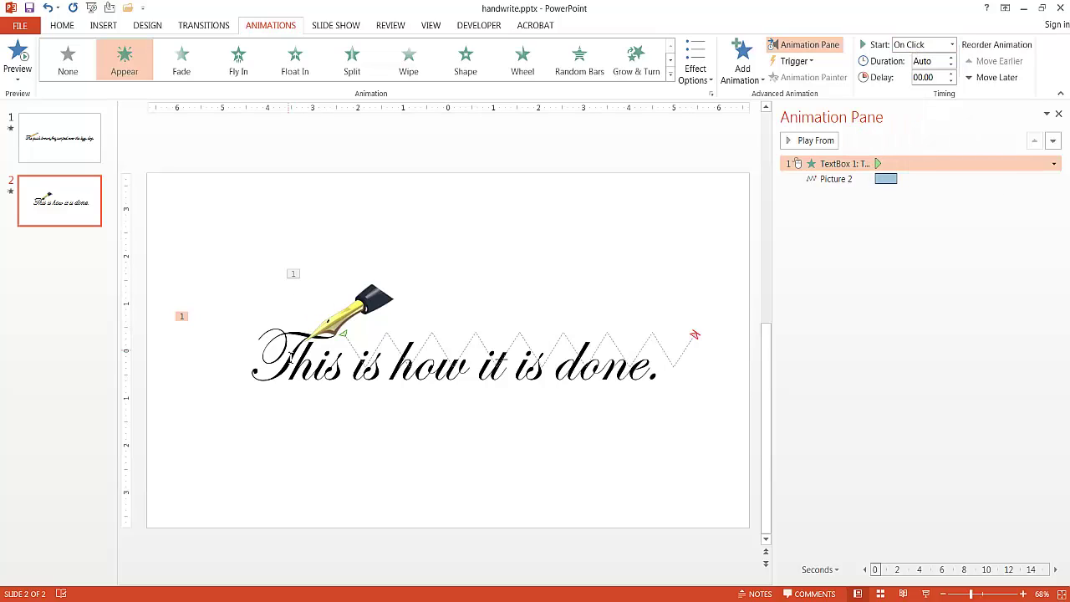
{"action": "left_click", "coordinate": [836, 179]}
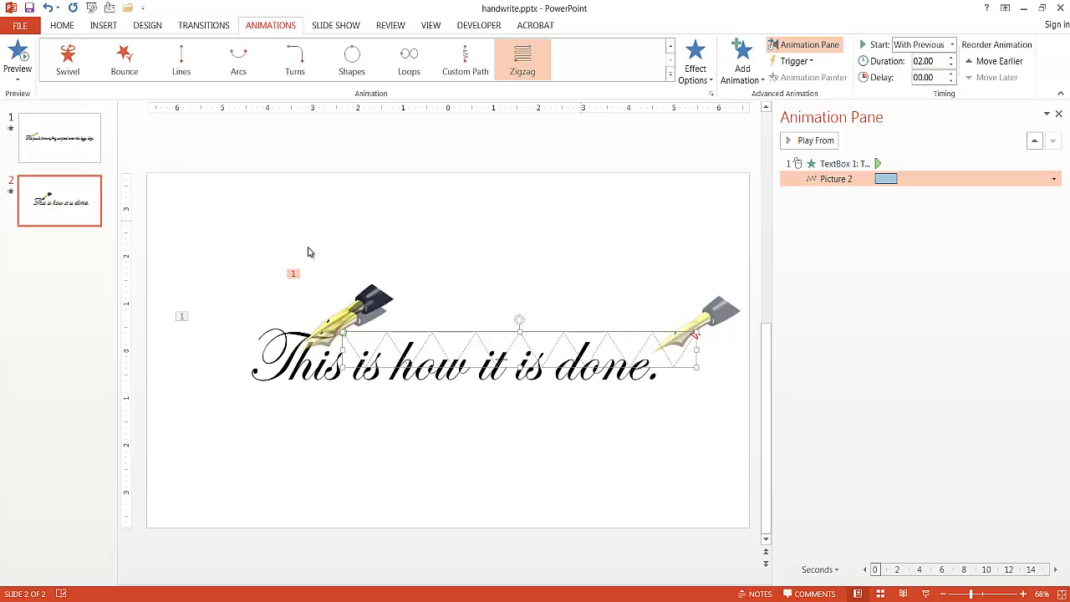
{"action": "left_click", "coordinate": [18, 57]}
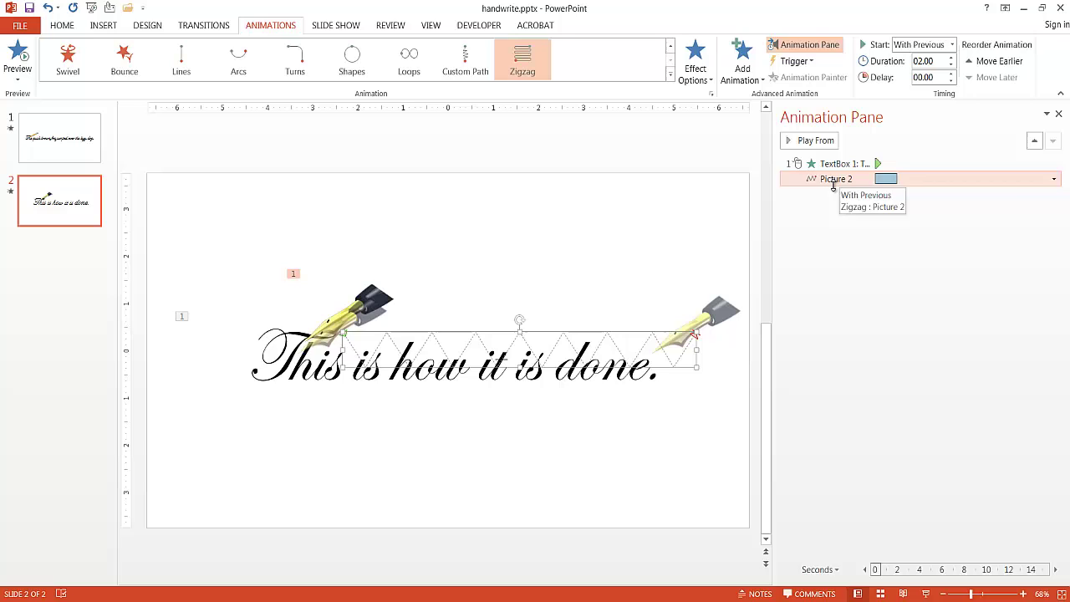
Raise the pen's Zigzag duration to 03.75 seconds and preview the timing.
{"action": "left_click", "coordinate": [950, 58]}
{"action": "left_click", "coordinate": [950, 59]}
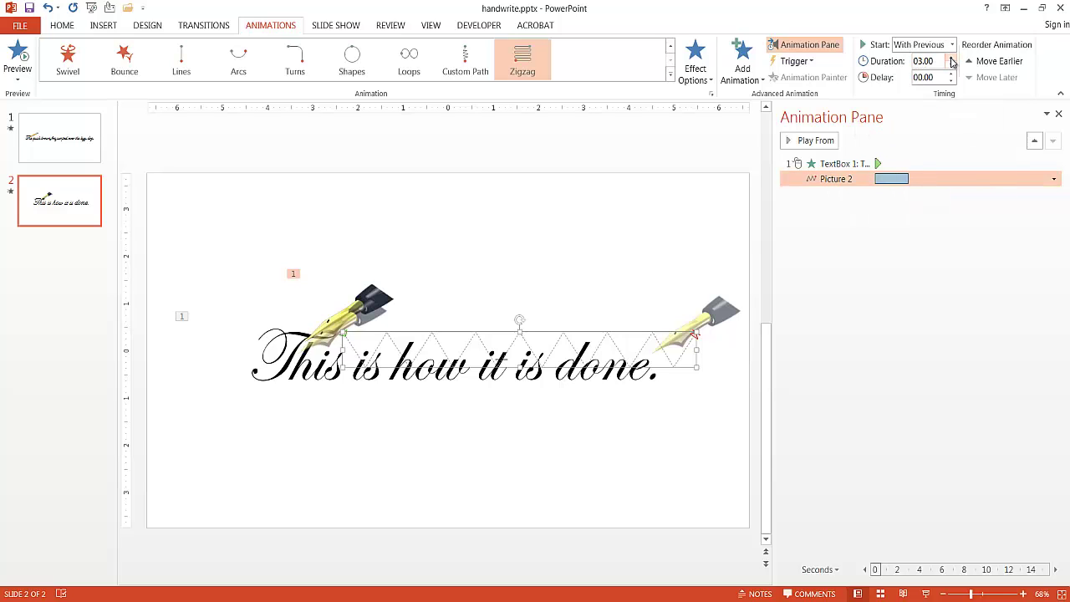
{"action": "left_click", "coordinate": [950, 58]}
{"action": "left_click", "coordinate": [950, 57]}
{"action": "left_click", "coordinate": [950, 60]}
{"action": "left_click", "coordinate": [19, 57]}
Give the sentence's text animation a 00.50 second delay and preview it.
{"action": "left_click", "coordinate": [295, 360]}
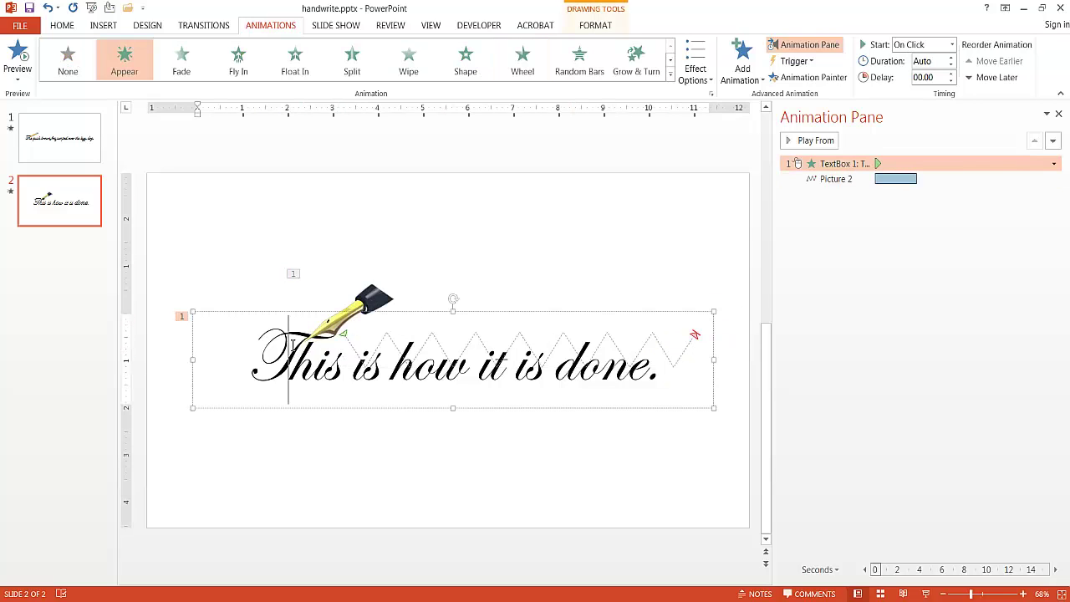
{"action": "left_click", "coordinate": [951, 74]}
{"action": "left_click", "coordinate": [951, 74]}
{"action": "left_click", "coordinate": [18, 58]}
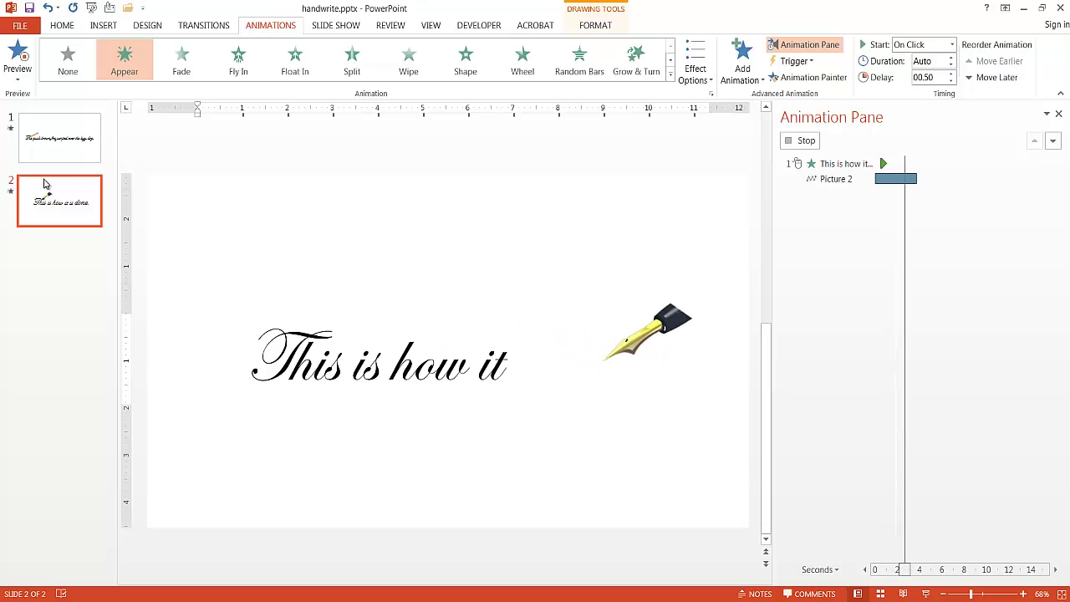
Lengthen the pen's Zigzag duration further to 04.75 seconds and preview again.
{"action": "left_click", "coordinate": [852, 162]}
{"action": "left_click", "coordinate": [853, 179]}
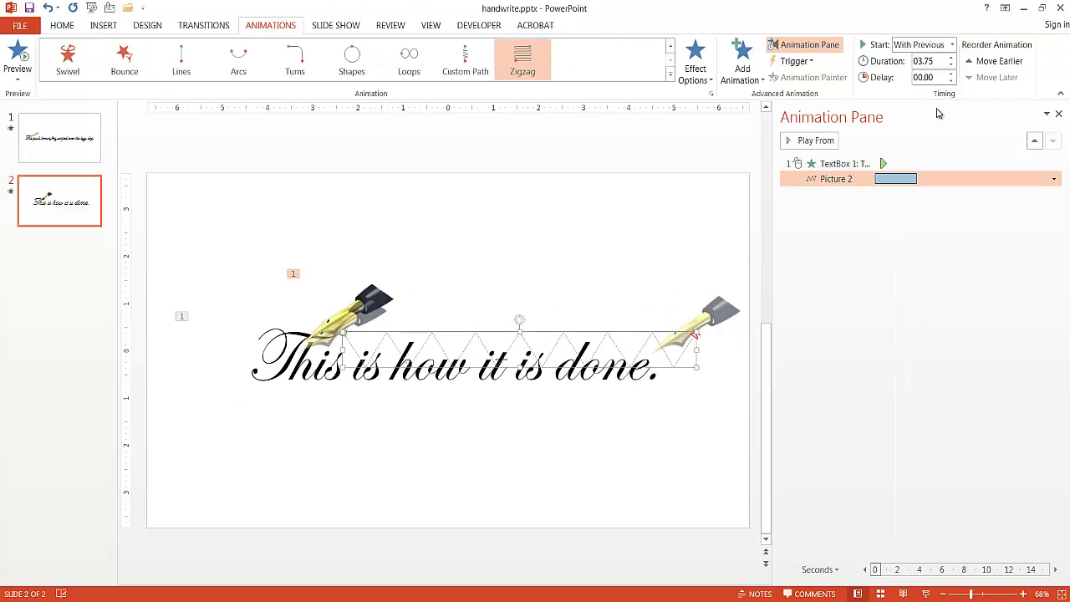
{"action": "left_click", "coordinate": [952, 61]}
{"action": "left_click", "coordinate": [952, 58]}
{"action": "left_click", "coordinate": [18, 57]}
Increase the pen's Zigzag duration to 05.00 seconds and preview the handwriting effect twice.
{"action": "left_click", "coordinate": [951, 61]}
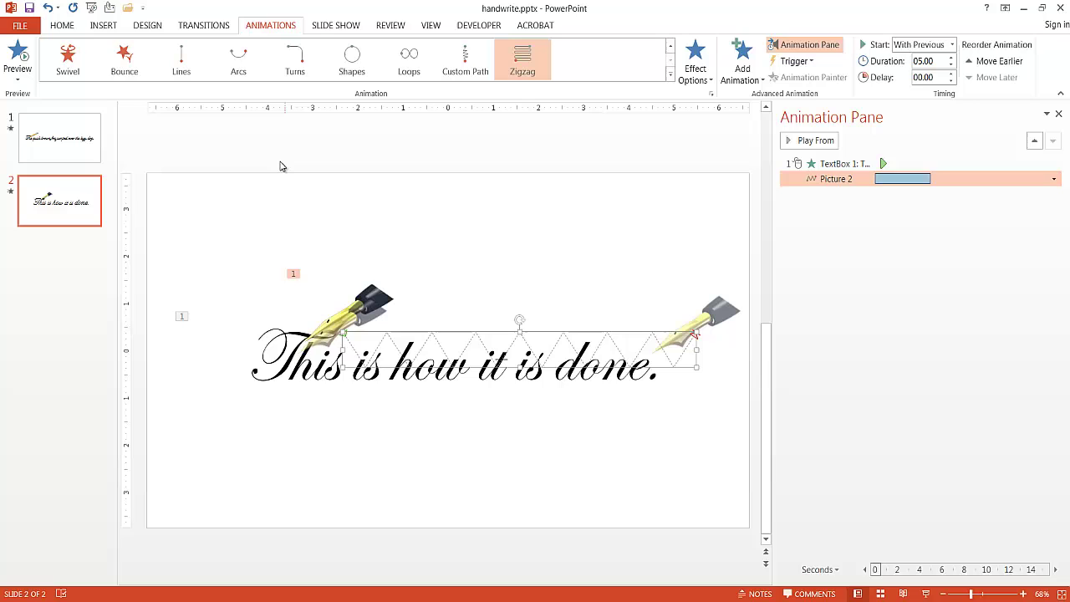
{"action": "left_click", "coordinate": [20, 60]}
{"action": "left_click", "coordinate": [17, 59]}
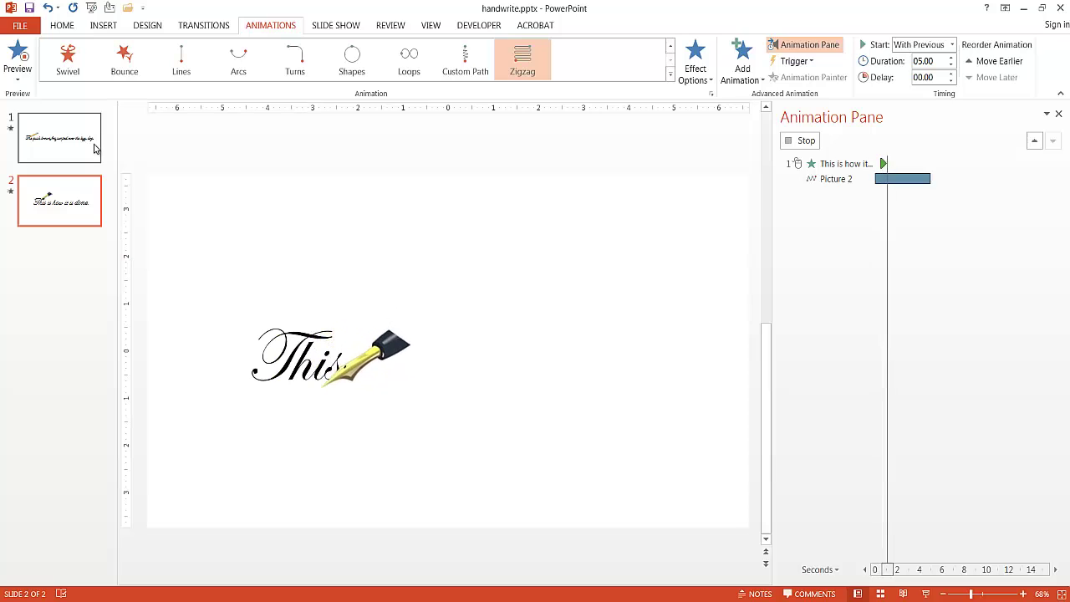